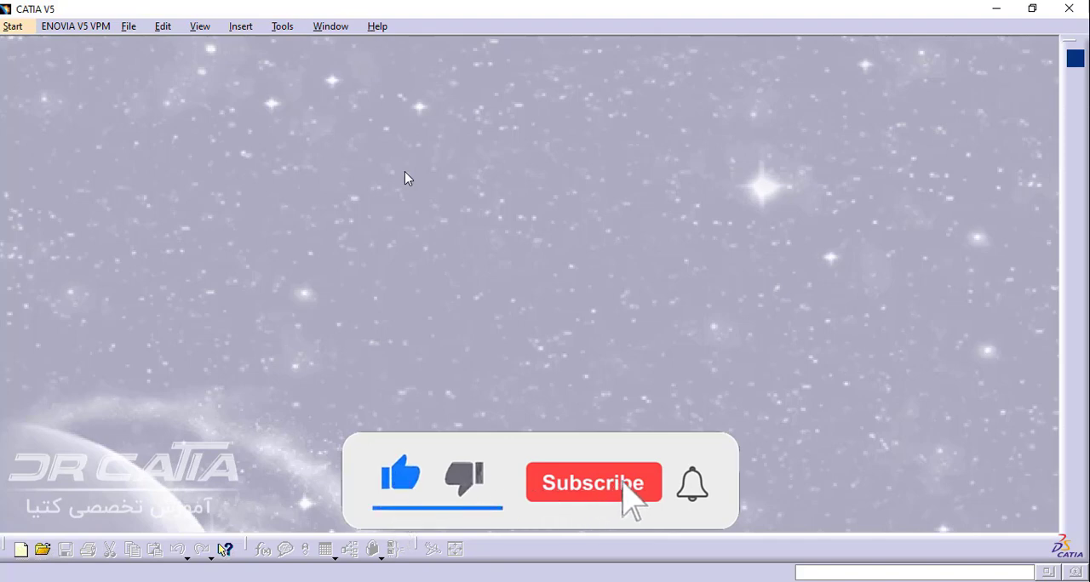
Create a new part named Part1 with hybrid design enabled from the Sketcher workbench and open a sketch on the yz plane
{"action": "left_click", "coordinate": [9, 28]}
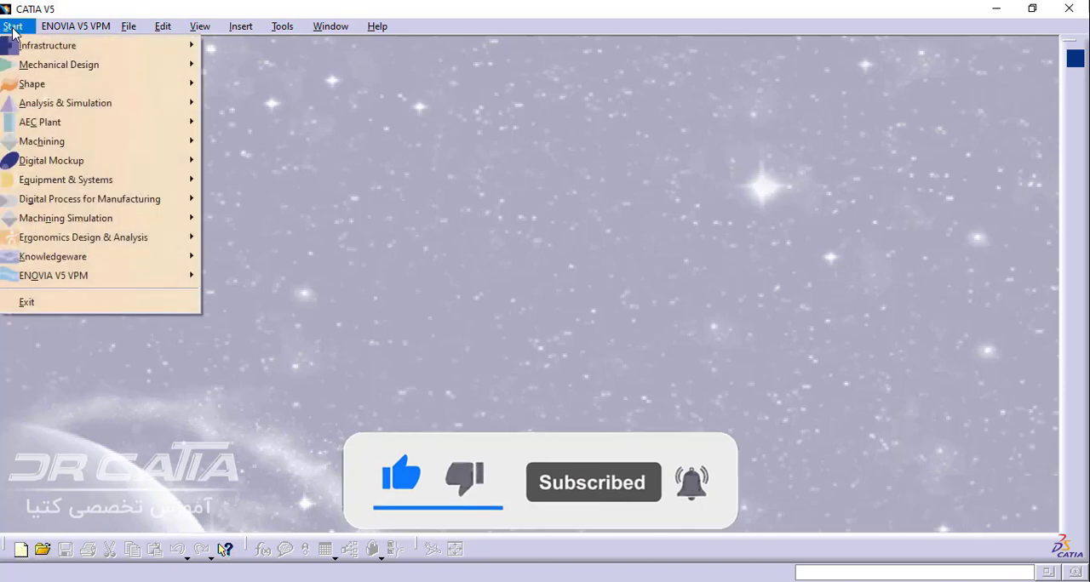
{"action": "mouse_move", "coordinate": [170, 65]}
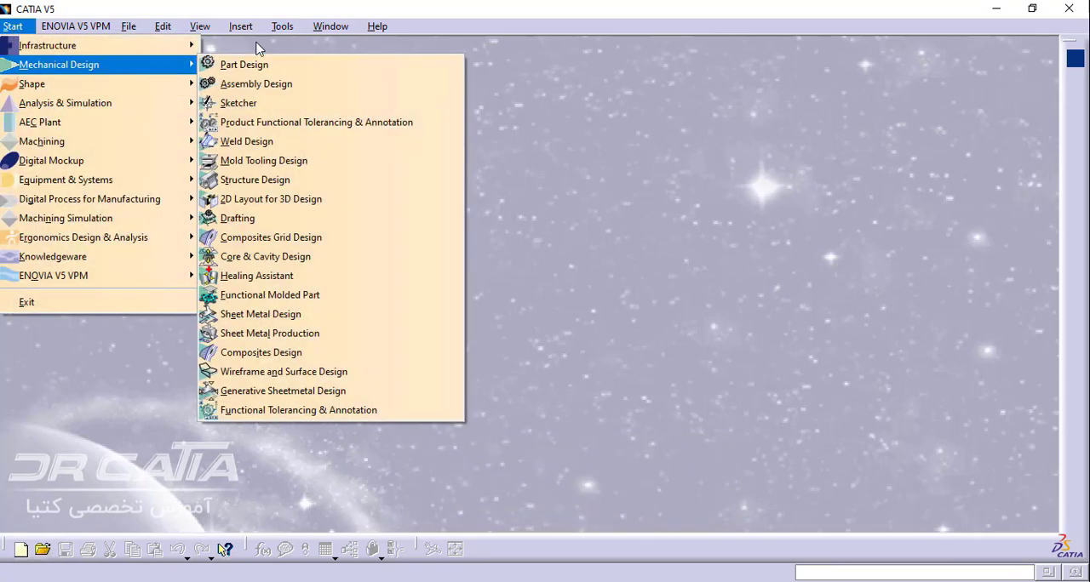
{"action": "left_click", "coordinate": [239, 106]}
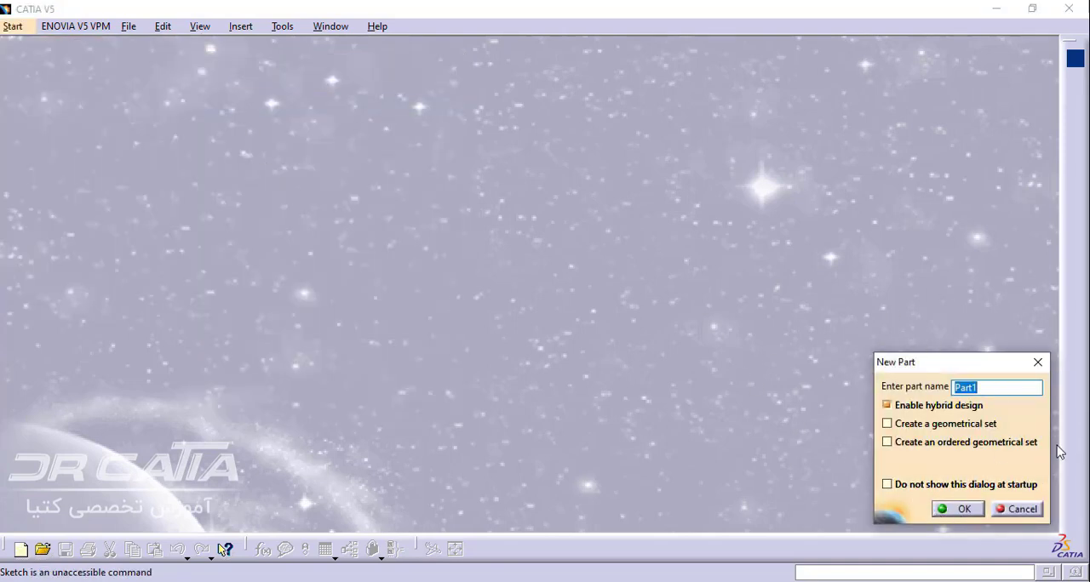
{"action": "left_click", "coordinate": [956, 510]}
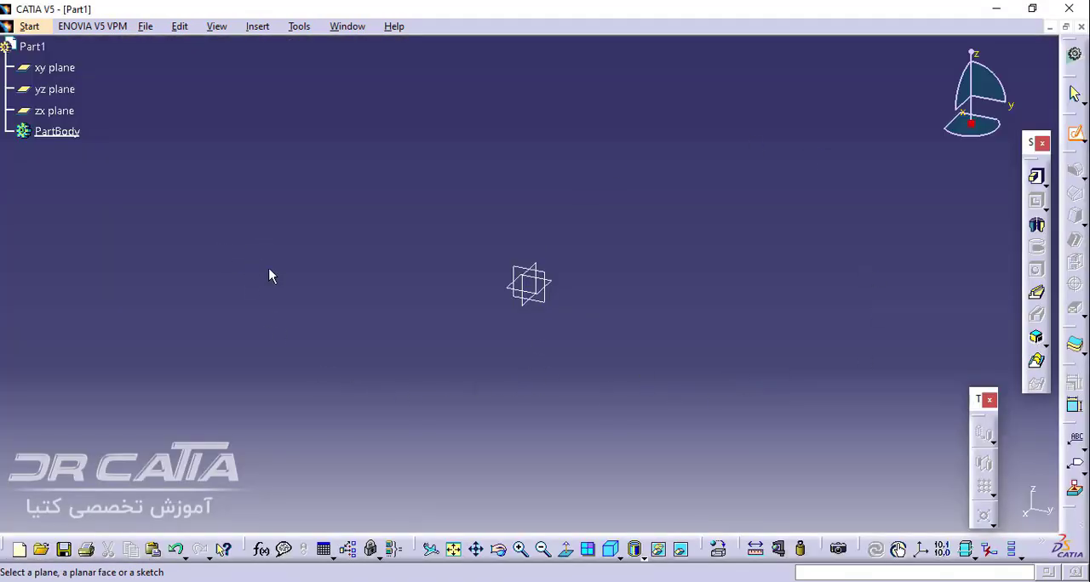
{"action": "left_click", "coordinate": [51, 92]}
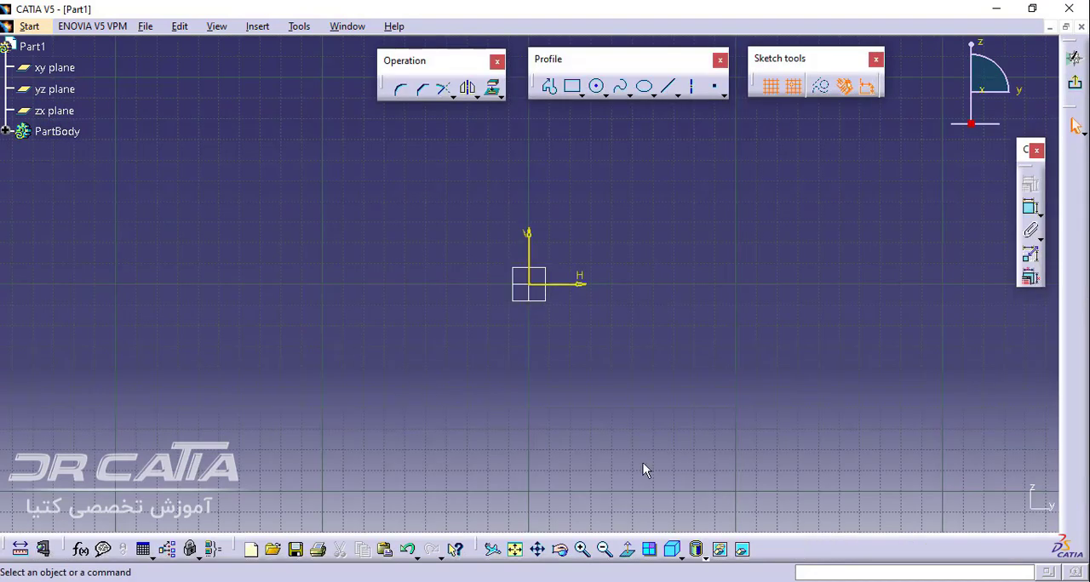
{"action": "middle_click_drag", "start_coordinate": [522, 343], "coordinate": [551, 358]}
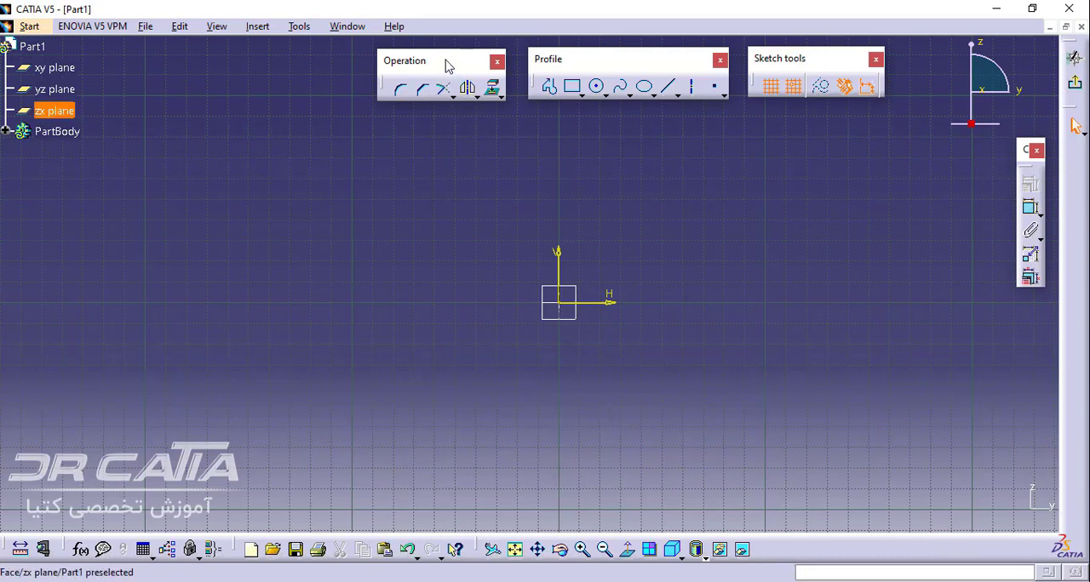
{"action": "left_click_drag", "start_coordinate": [446, 62], "coordinate": [448, 62]}
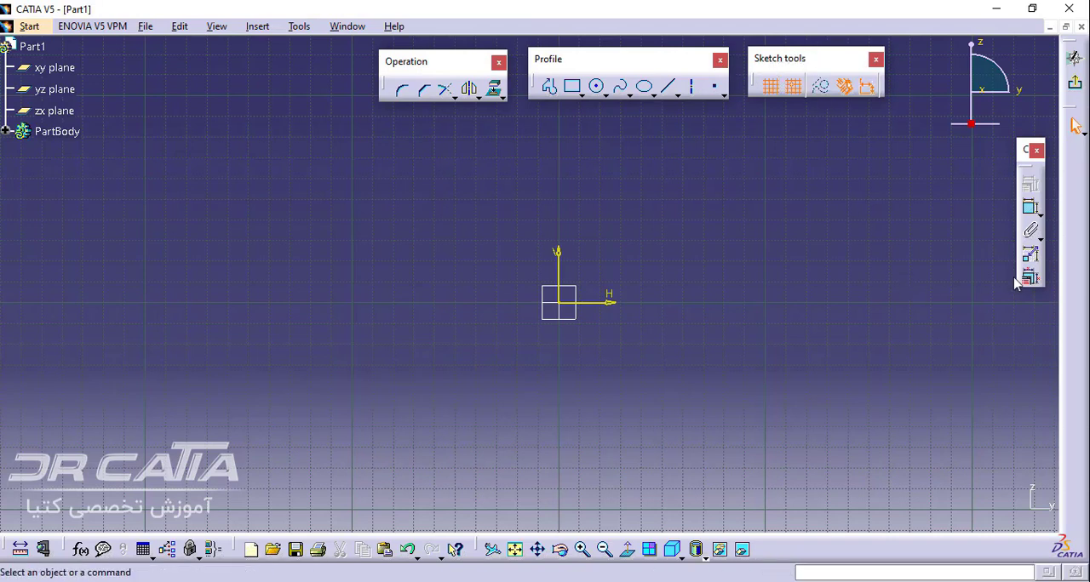
{"action": "left_click_drag", "start_coordinate": [1023, 159], "coordinate": [1026, 173]}
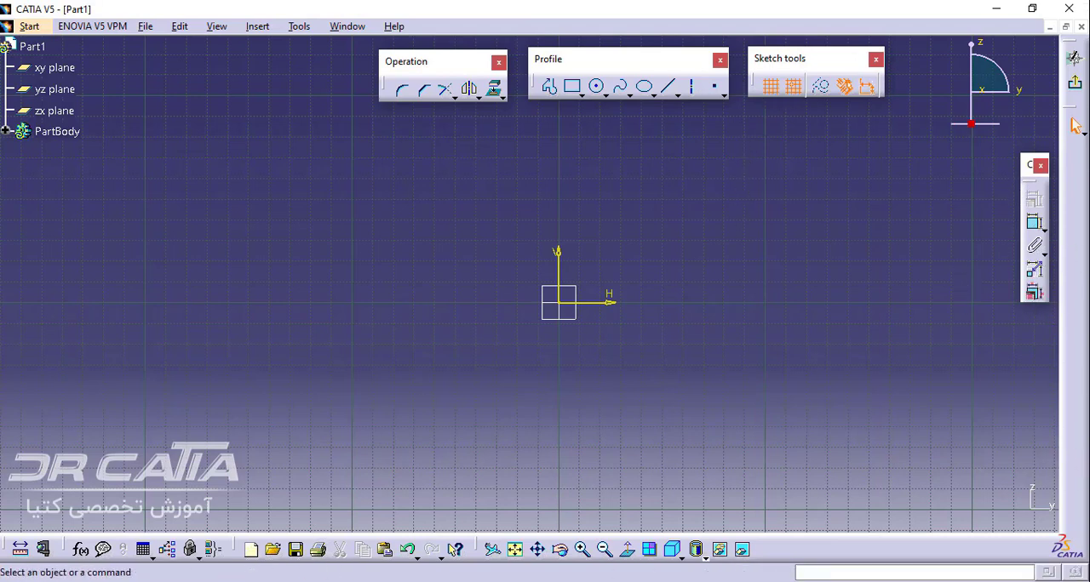
{"action": "left_click", "coordinate": [332, 581]}
Sketch a circle of about 50 mm radius centred on the sketch origin
{"action": "left_click", "coordinate": [598, 87]}
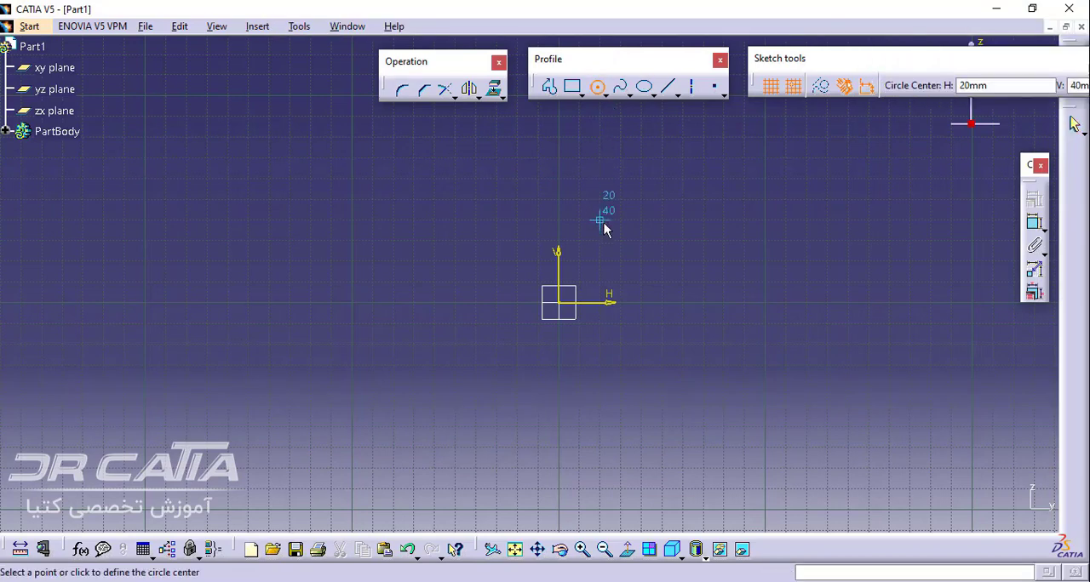
{"action": "left_click", "coordinate": [558, 302]}
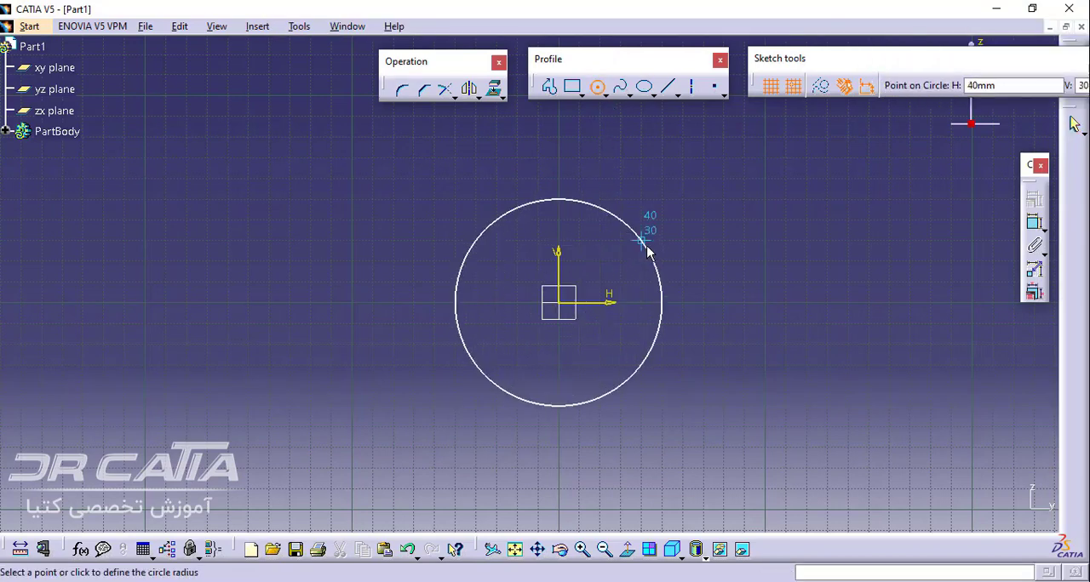
{"action": "left_click", "coordinate": [647, 247]}
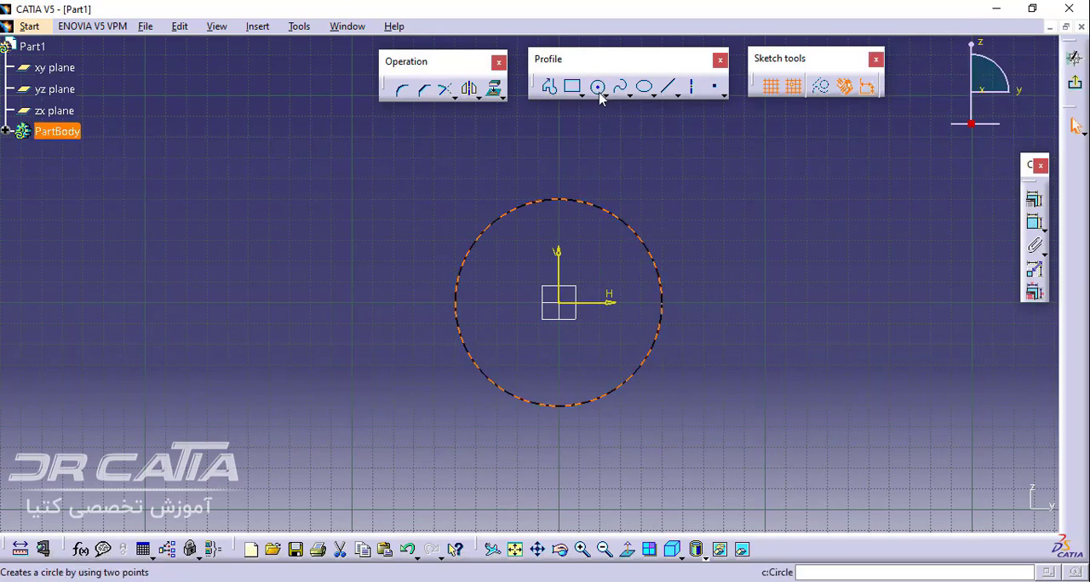
Sketch two circles of about 20 mm radius, one centred at H 0, V 90 mm and one at H 90, V -60 mm
{"action": "middle_click_drag", "start_coordinate": [690, 190], "coordinate": [695, 200]}
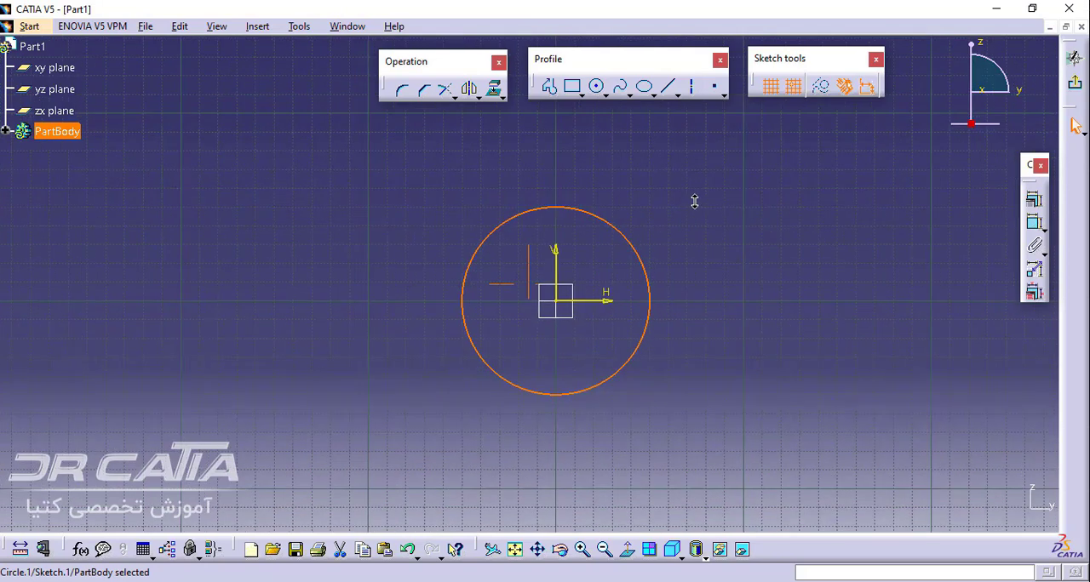
{"action": "left_click", "coordinate": [596, 86]}
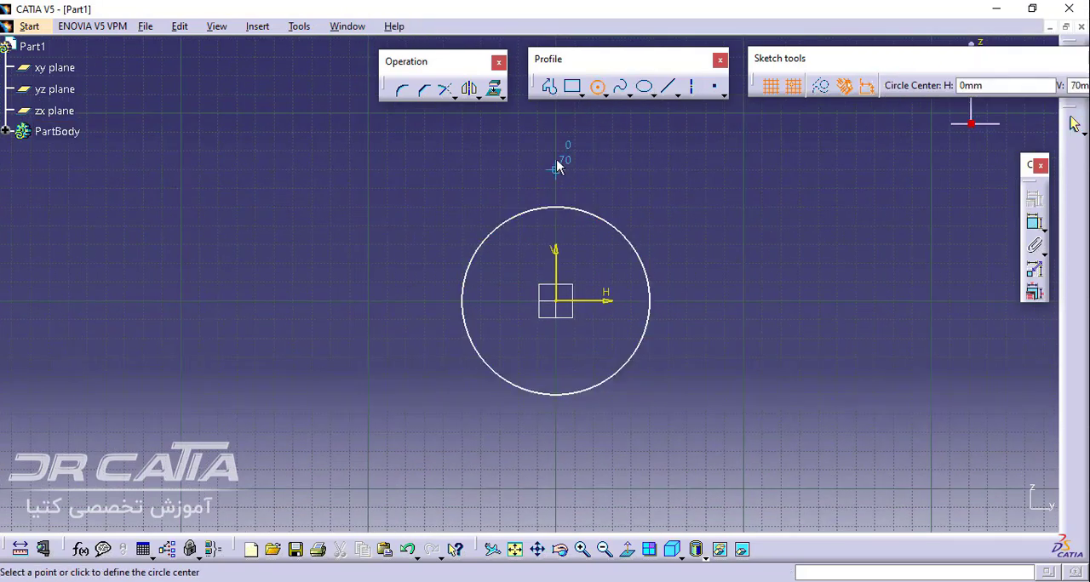
{"action": "left_click", "coordinate": [562, 126]}
{"action": "left_click", "coordinate": [597, 120]}
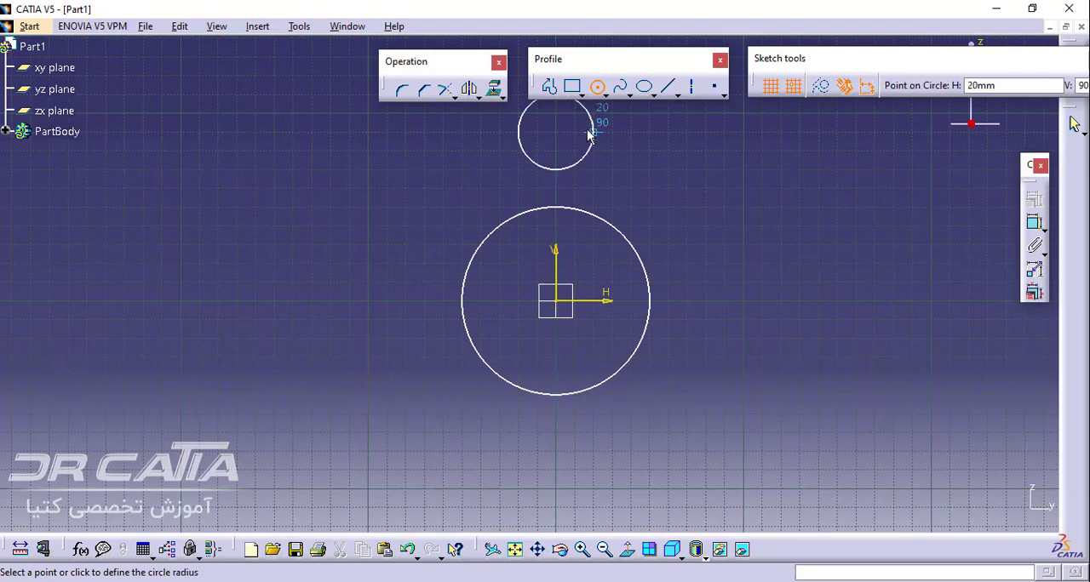
{"action": "left_click", "coordinate": [724, 414]}
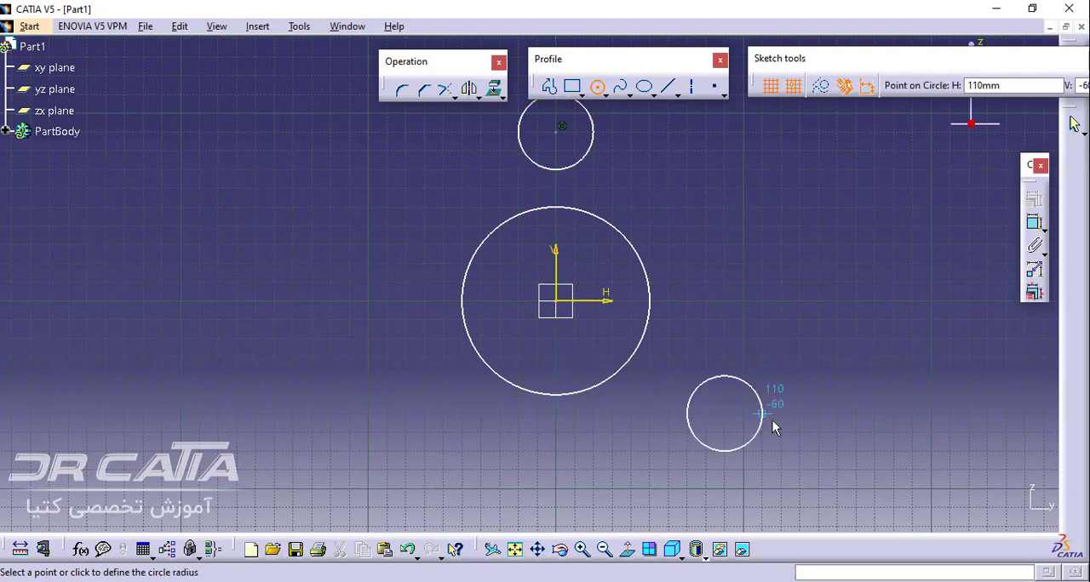
{"action": "left_click", "coordinate": [771, 420]}
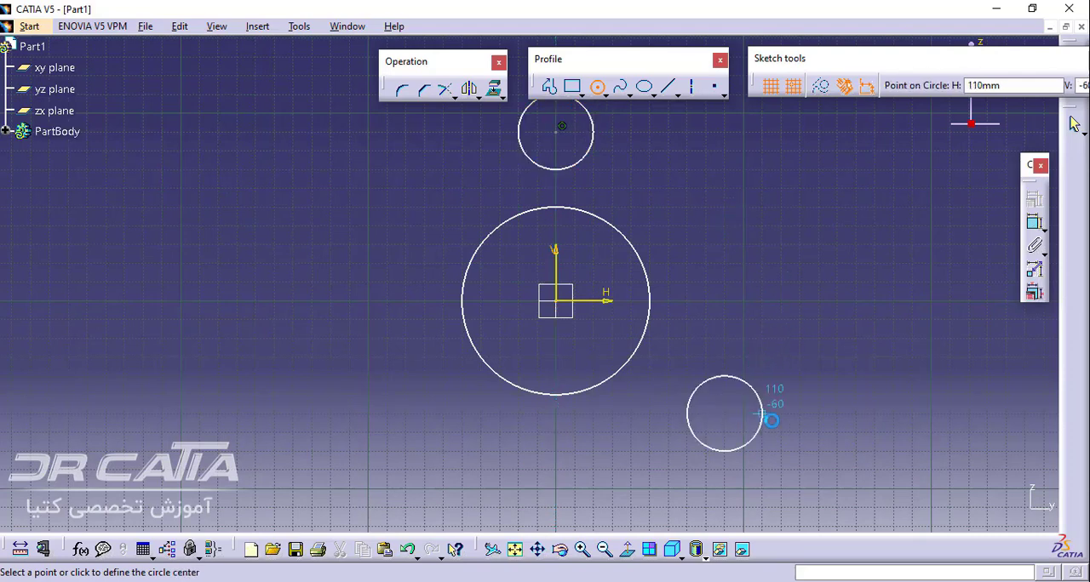
{"action": "left_click", "coordinate": [600, 89]}
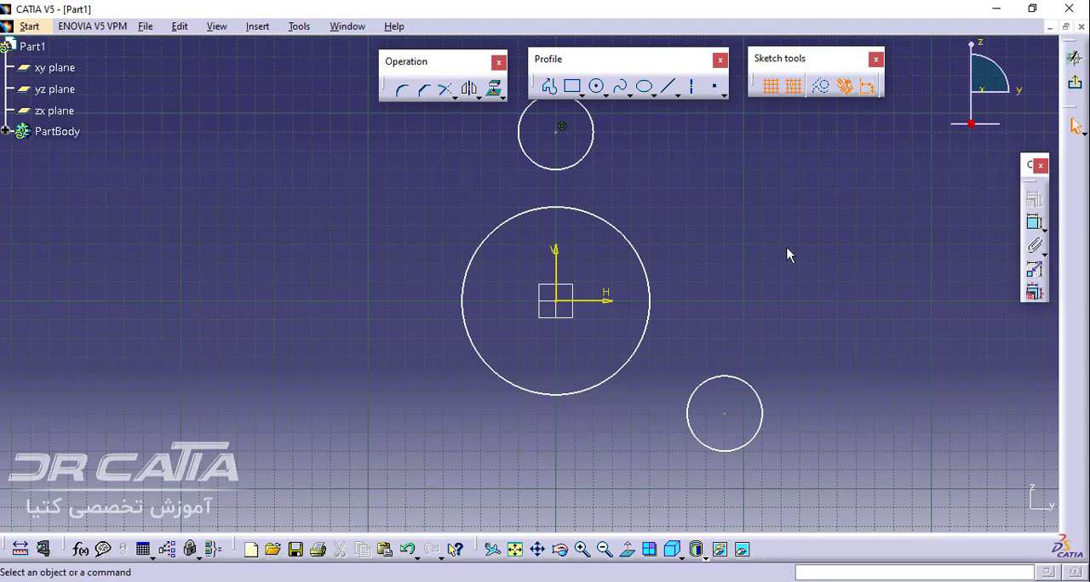
Dimension the large central circle and change its constraint type from Diameter to Radius
{"action": "left_click", "coordinate": [1034, 227]}
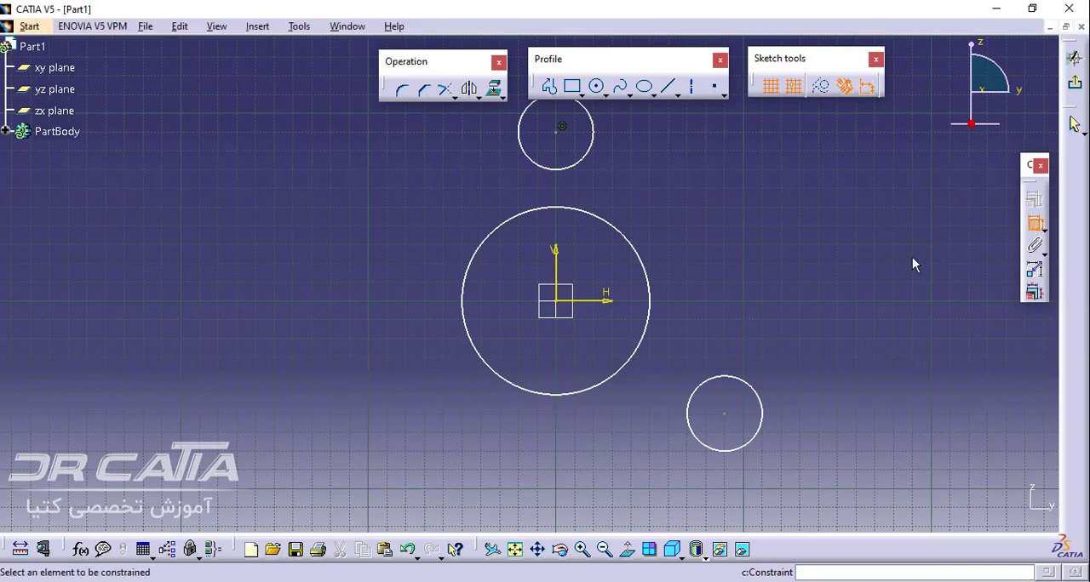
{"action": "left_click", "coordinate": [649, 280]}
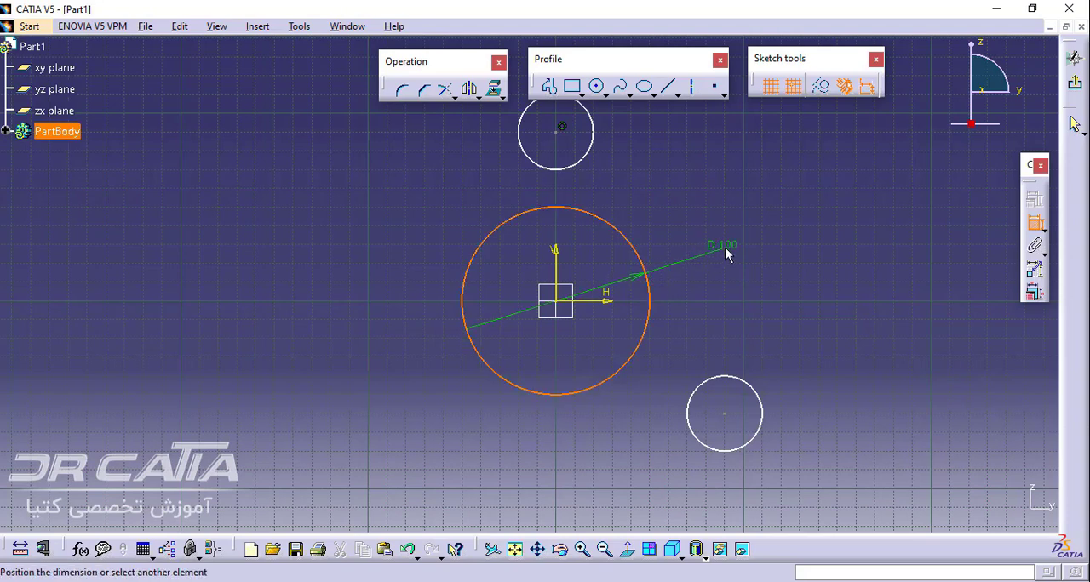
{"action": "left_click", "coordinate": [724, 247]}
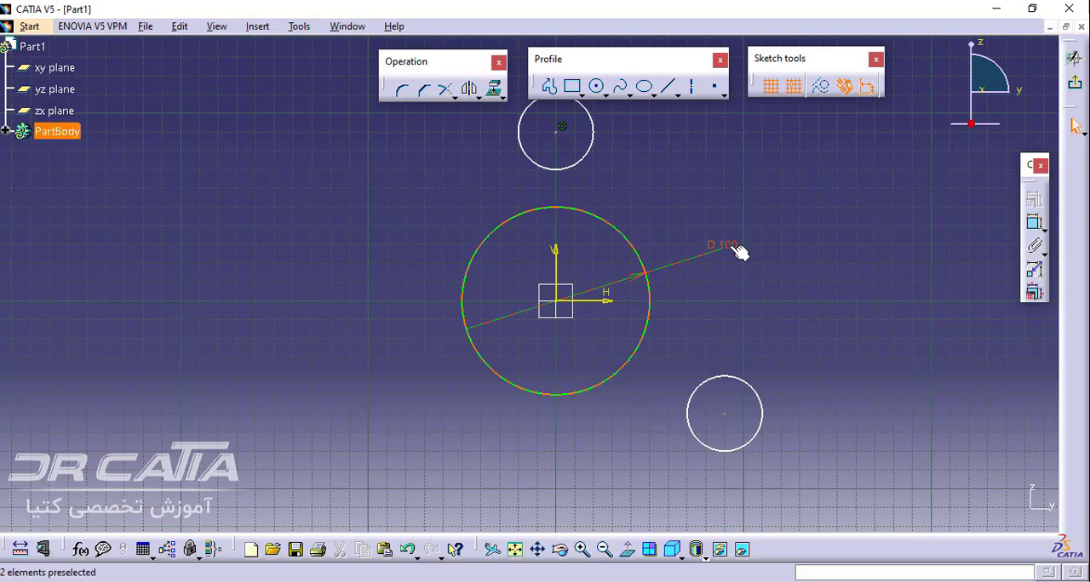
{"action": "double_click", "coordinate": [735, 254]}
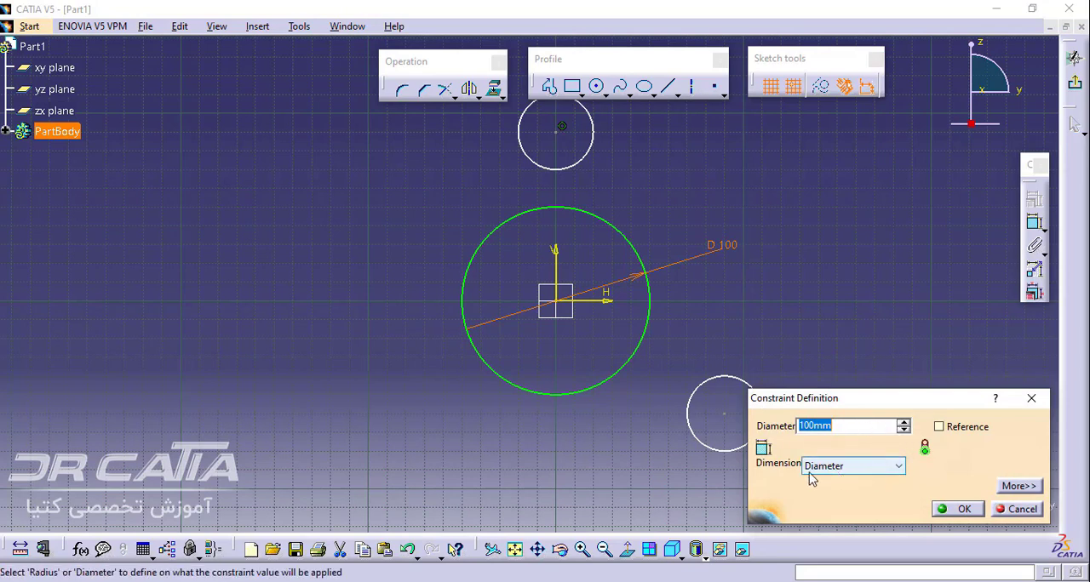
{"action": "left_click", "coordinate": [877, 469]}
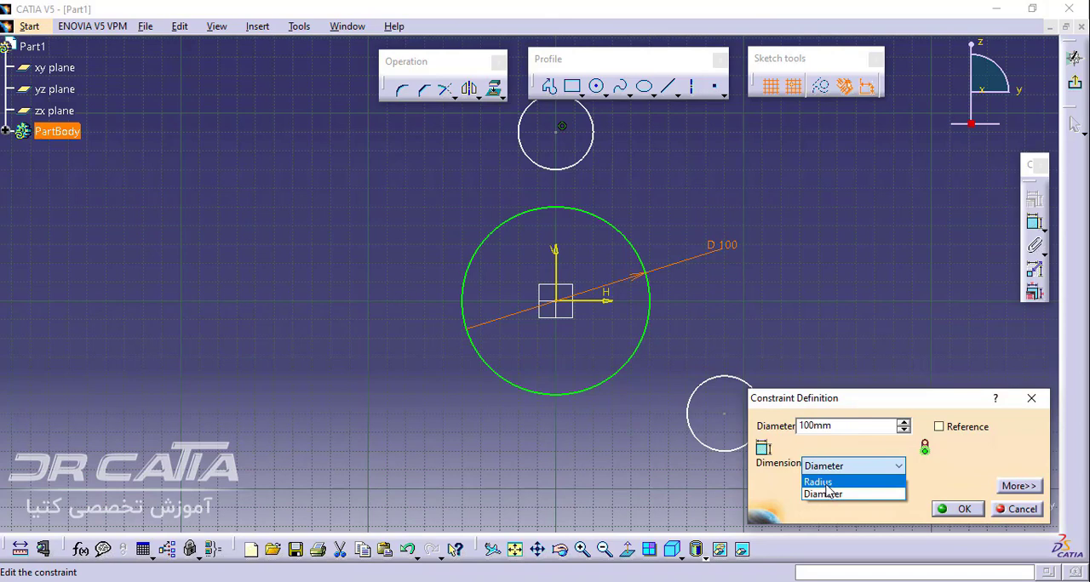
{"action": "left_click", "coordinate": [821, 482]}
{"action": "double_click", "coordinate": [830, 427]}
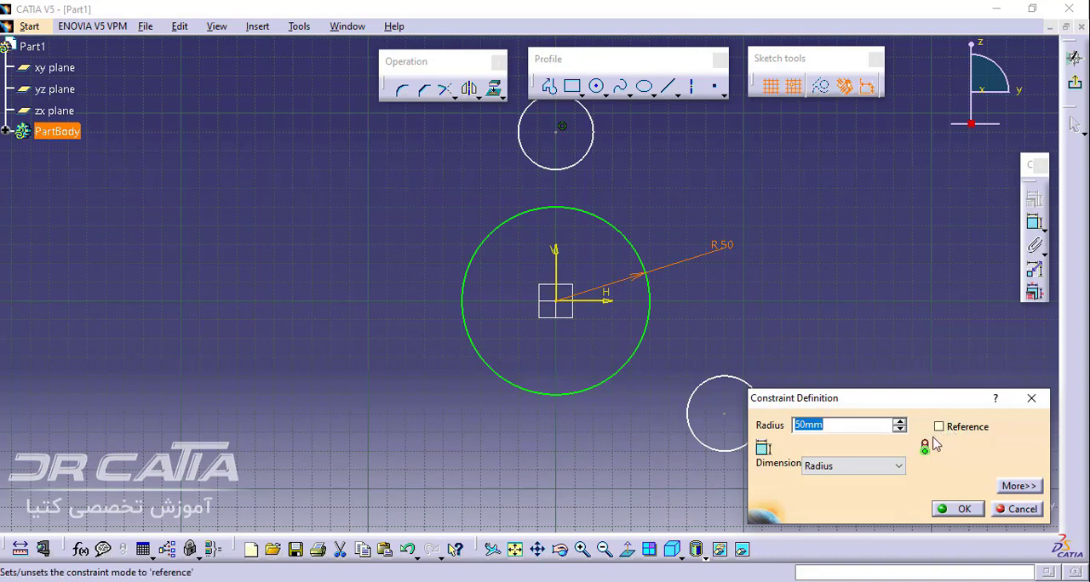
{"action": "left_click", "coordinate": [840, 467]}
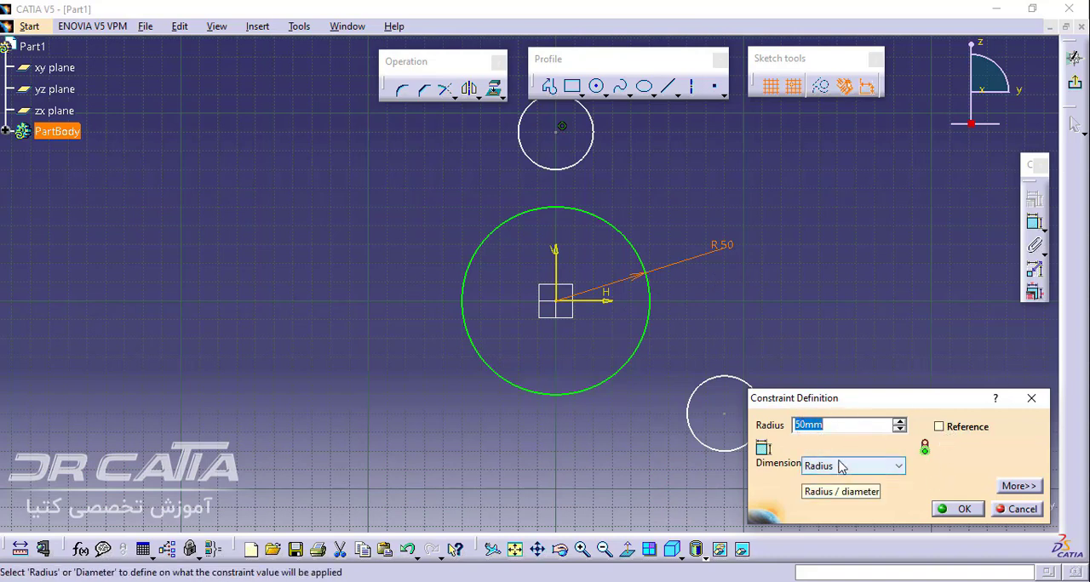
{"action": "left_click", "coordinate": [839, 492]}
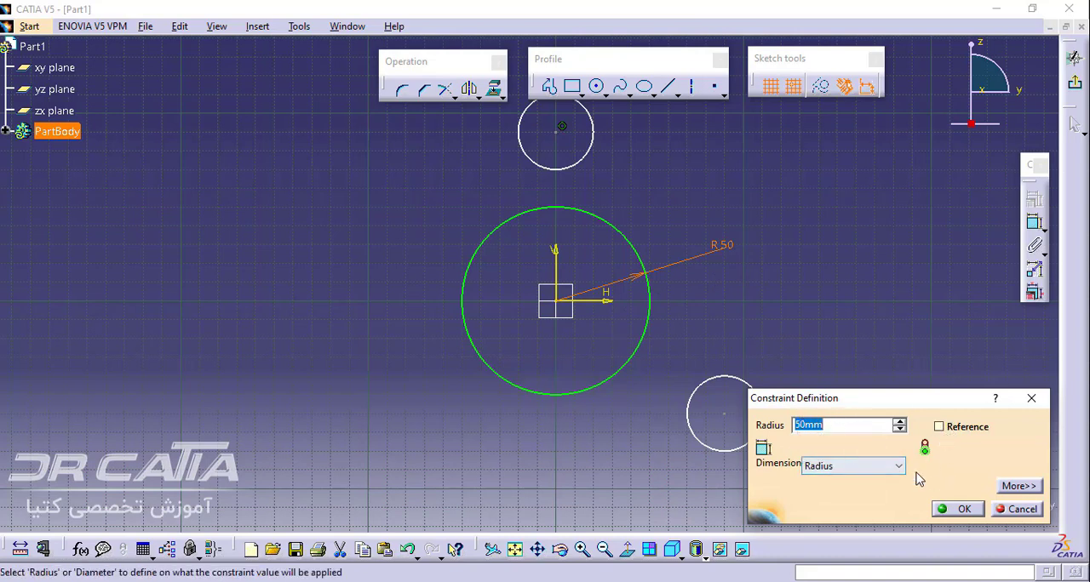
{"action": "left_click", "coordinate": [961, 511]}
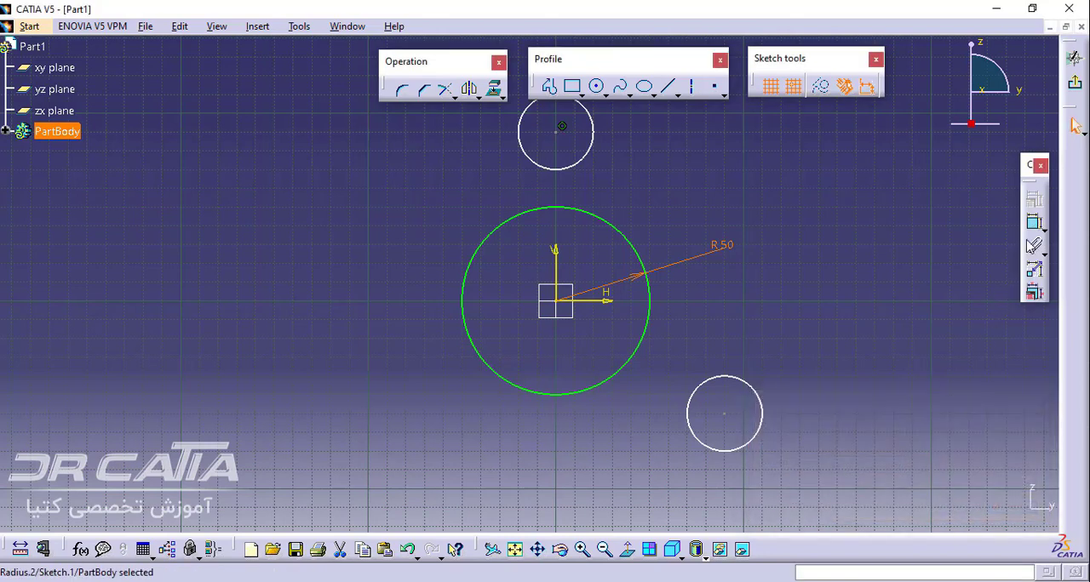
Add radius dimensions to the lower-right circle and the upper circle
{"action": "left_click", "coordinate": [1035, 223]}
{"action": "left_click", "coordinate": [762, 406]}
{"action": "left_click", "coordinate": [798, 372]}
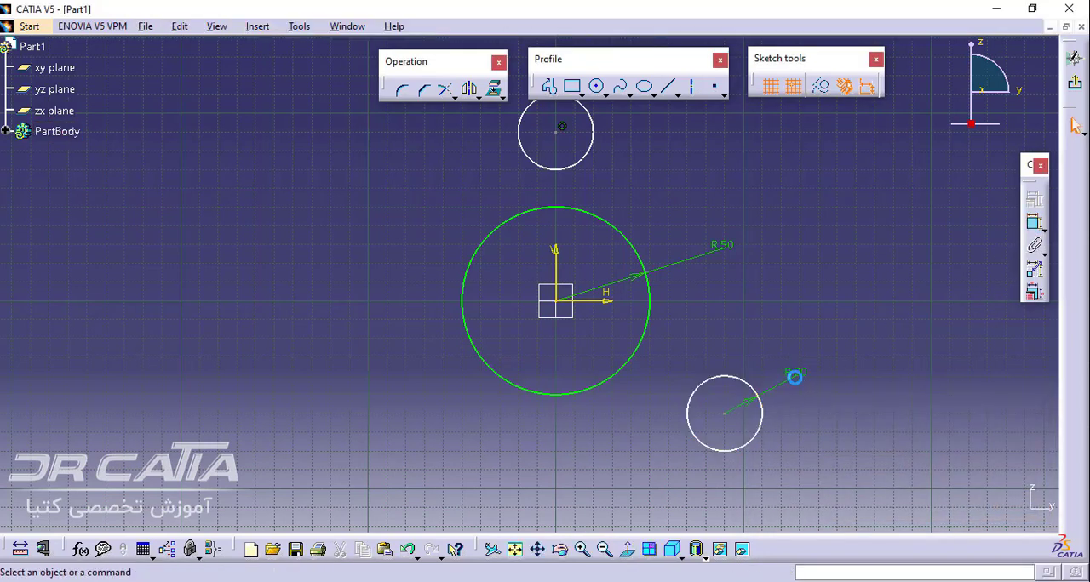
{"action": "left_click", "coordinate": [1034, 223]}
{"action": "left_click", "coordinate": [593, 134]}
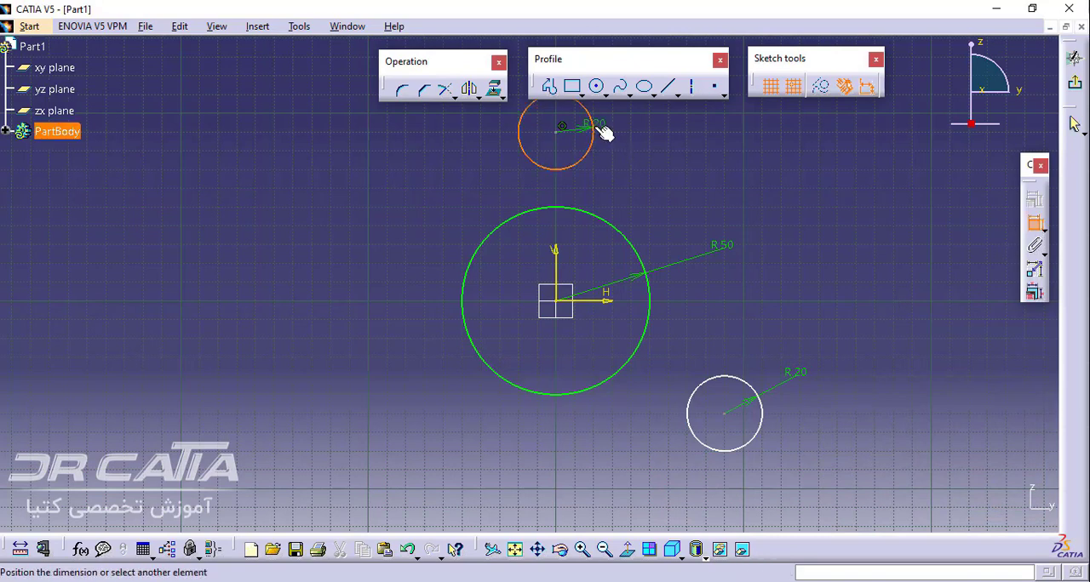
{"action": "left_click", "coordinate": [615, 143]}
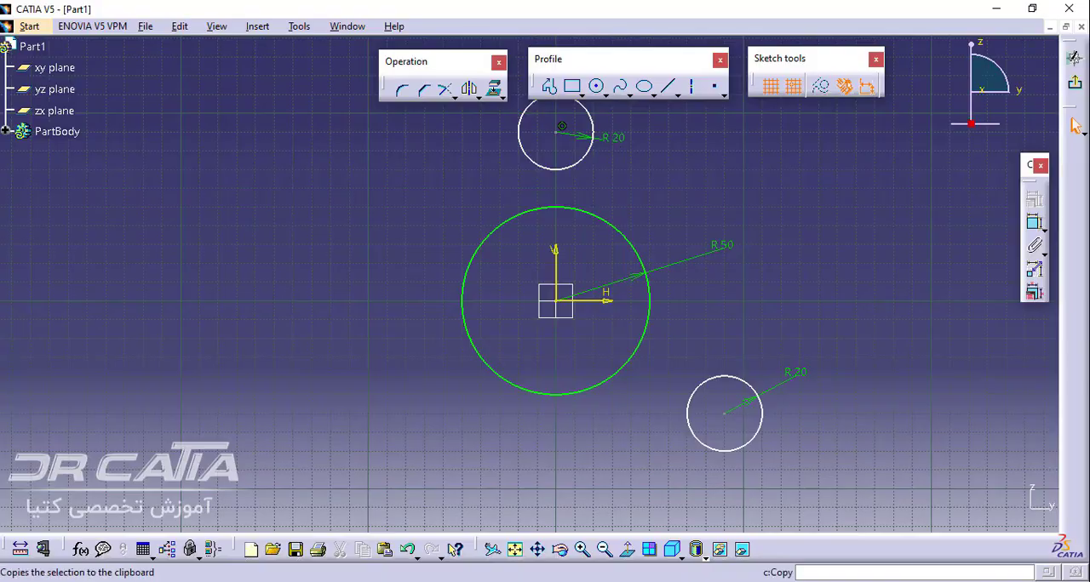
Check the reference drawing sketcher-1.pdf in Adobe Reader, return to CATIA and mirror the lower-right circle about the vertical axis
{"action": "left_click", "coordinate": [354, 581]}
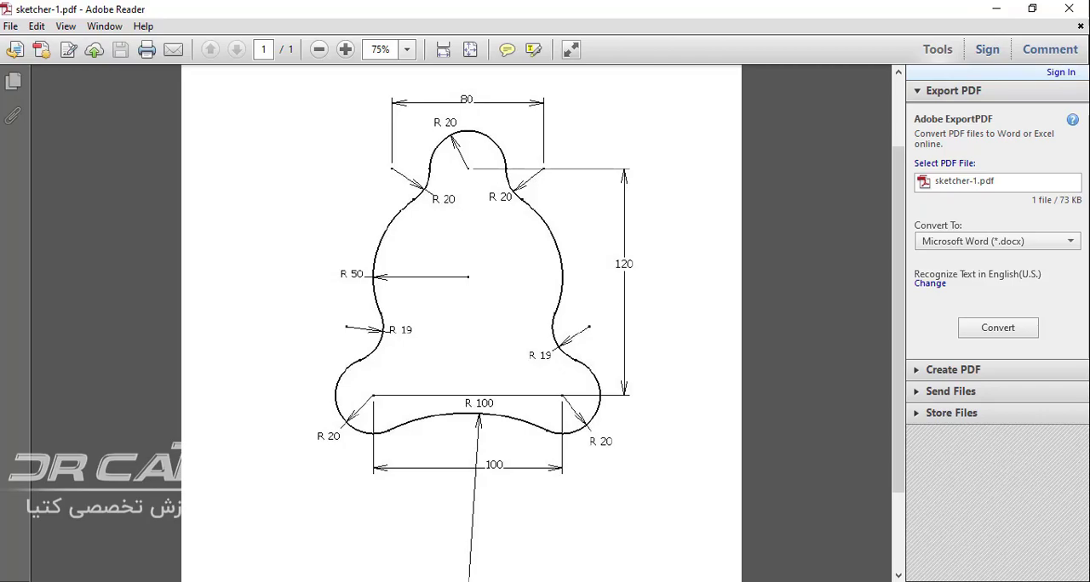
{"action": "key", "text": "alt+Tab"}
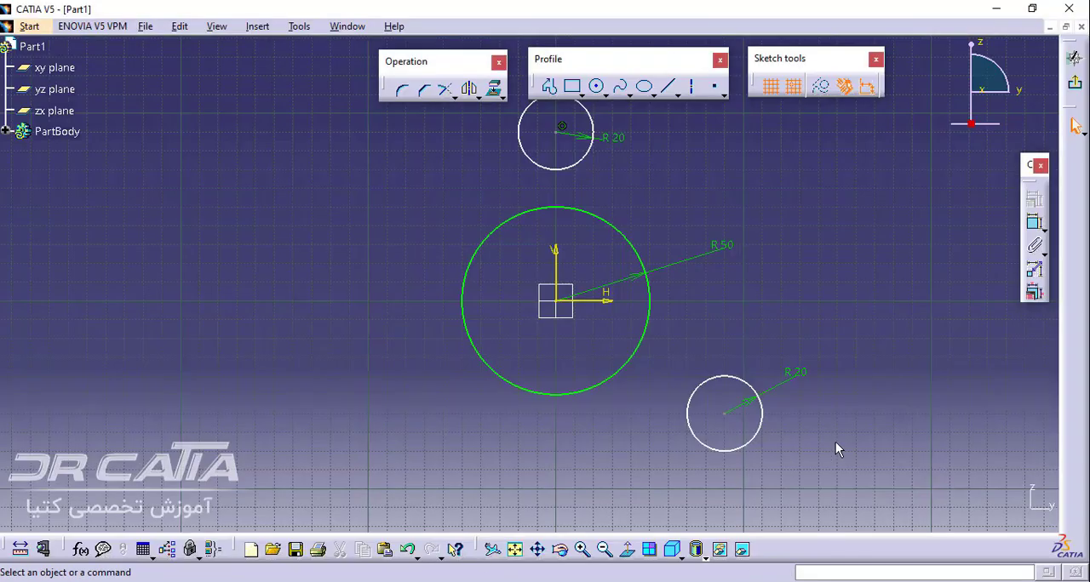
{"action": "left_click", "coordinate": [759, 436]}
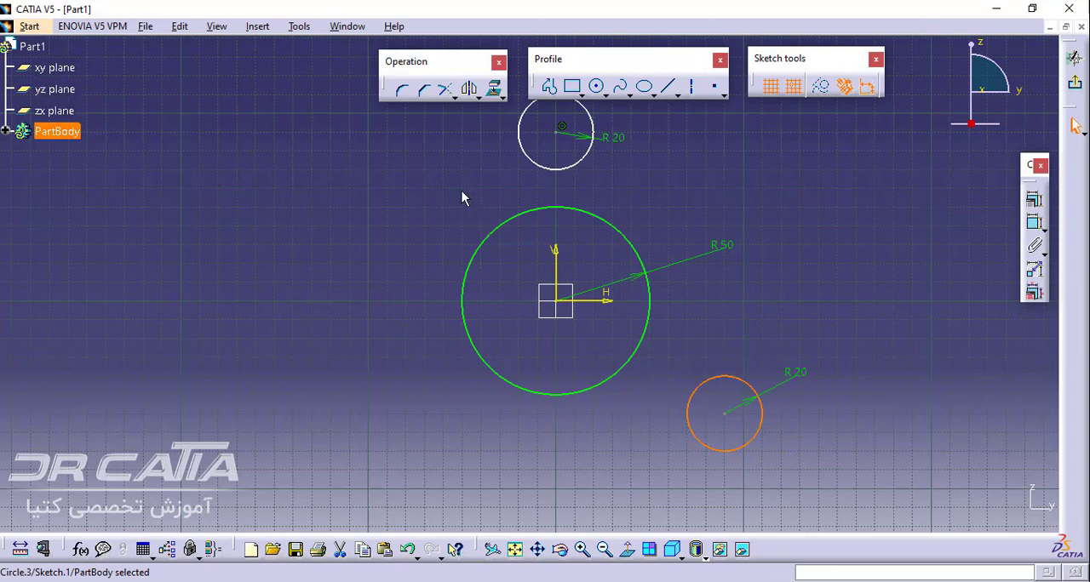
{"action": "left_click", "coordinate": [471, 91]}
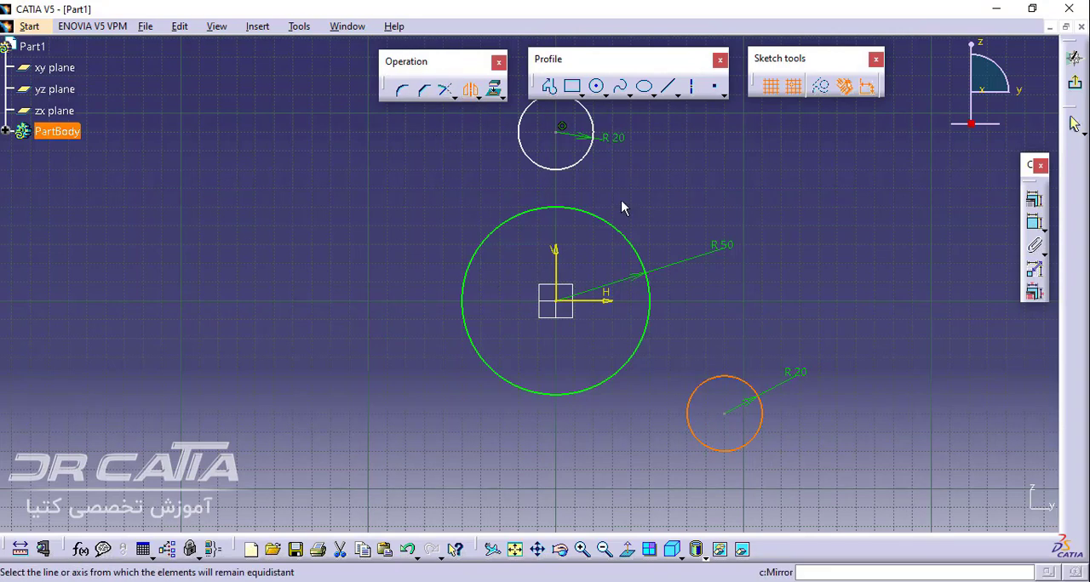
{"action": "left_click", "coordinate": [556, 253]}
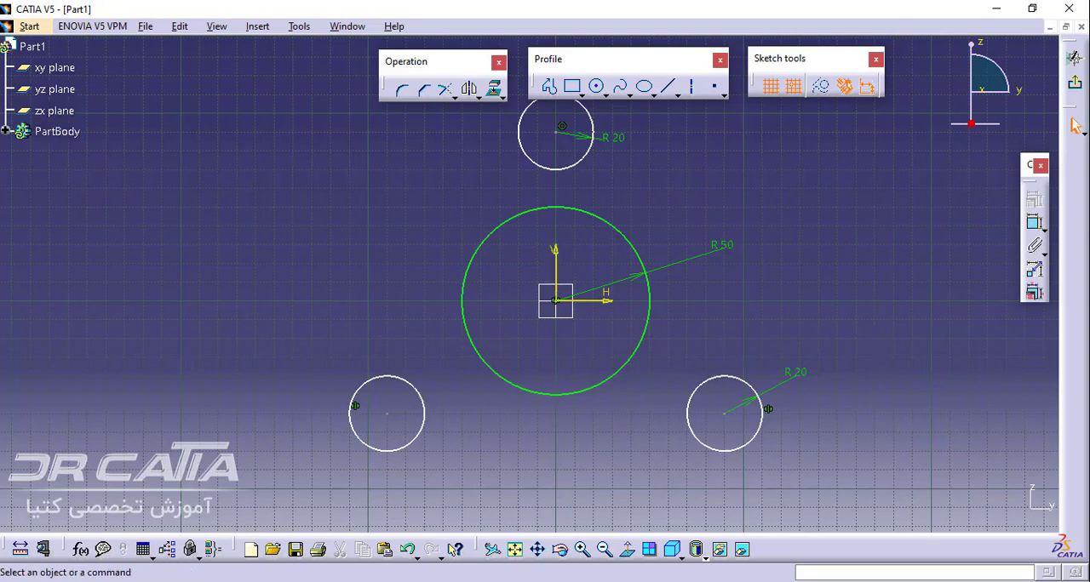
Check the reference drawing sketcher-1.pdf in Adobe Reader, return to CATIA and set the distance between the two lower circles' centres to 100 mm
{"action": "key", "text": "alt+Tab"}
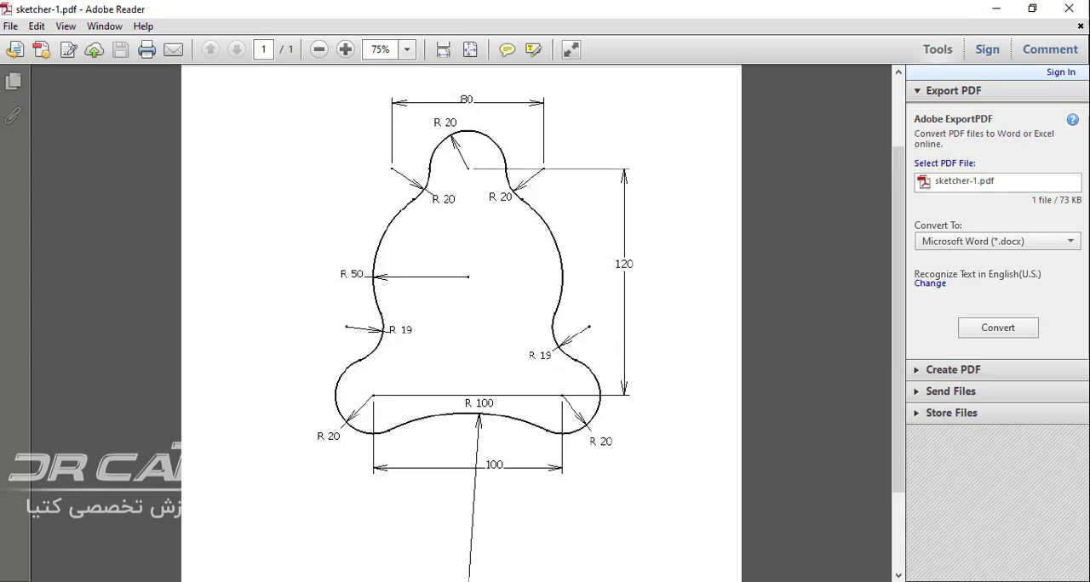
{"action": "left_click", "coordinate": [391, 580]}
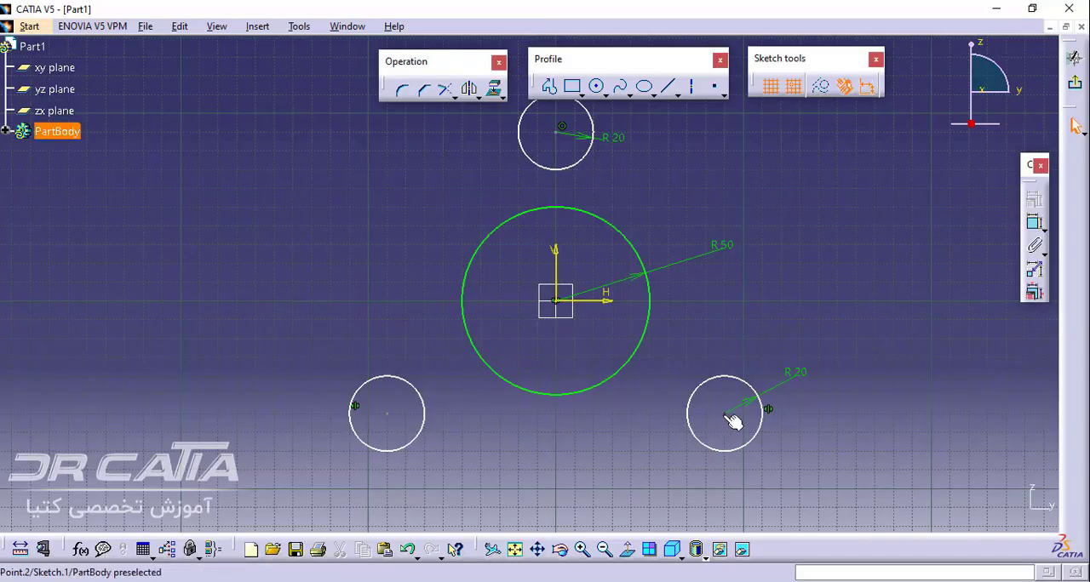
{"action": "left_click", "coordinate": [1034, 223]}
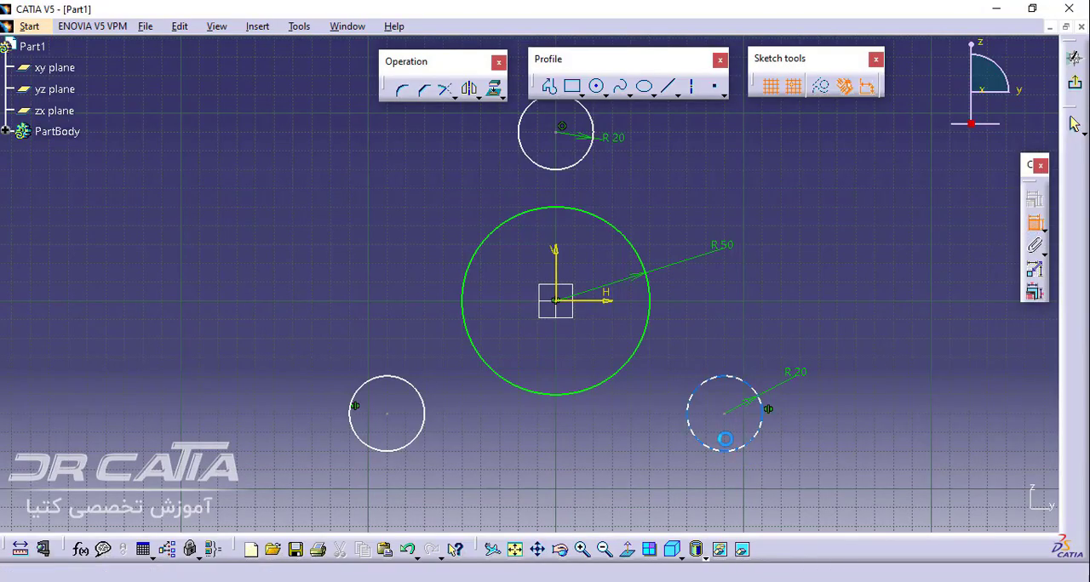
{"action": "left_click", "coordinate": [724, 414]}
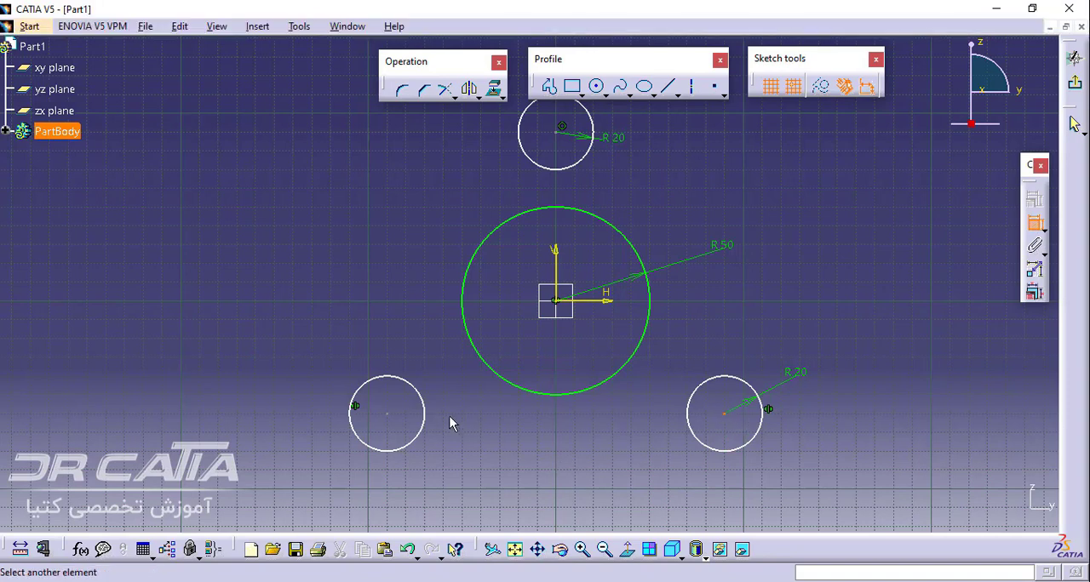
{"action": "left_click", "coordinate": [388, 414]}
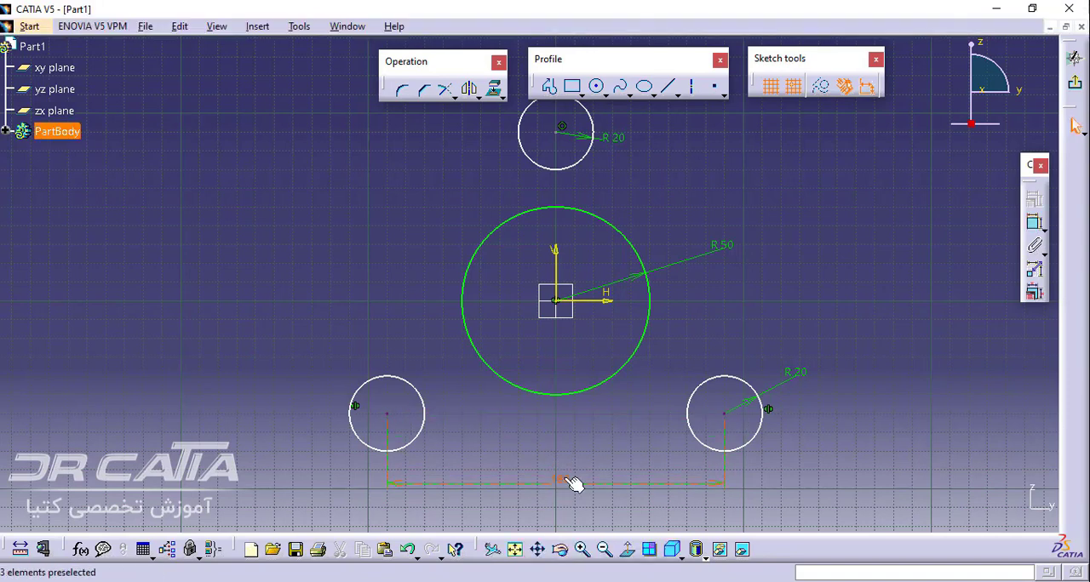
{"action": "double_click", "coordinate": [564, 479]}
{"action": "type", "text": "100mm"}
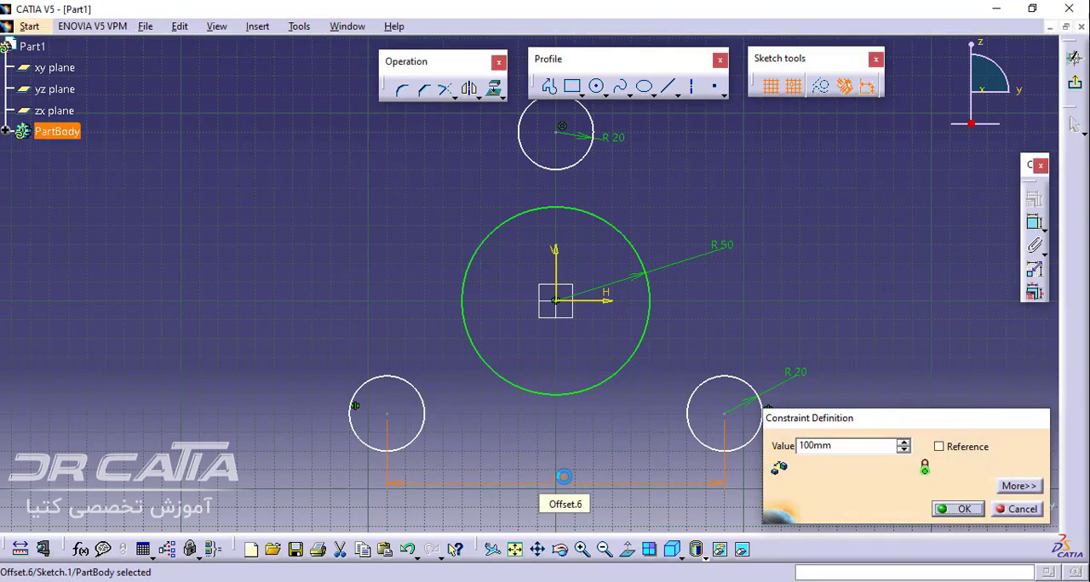
{"action": "key", "text": "Return"}
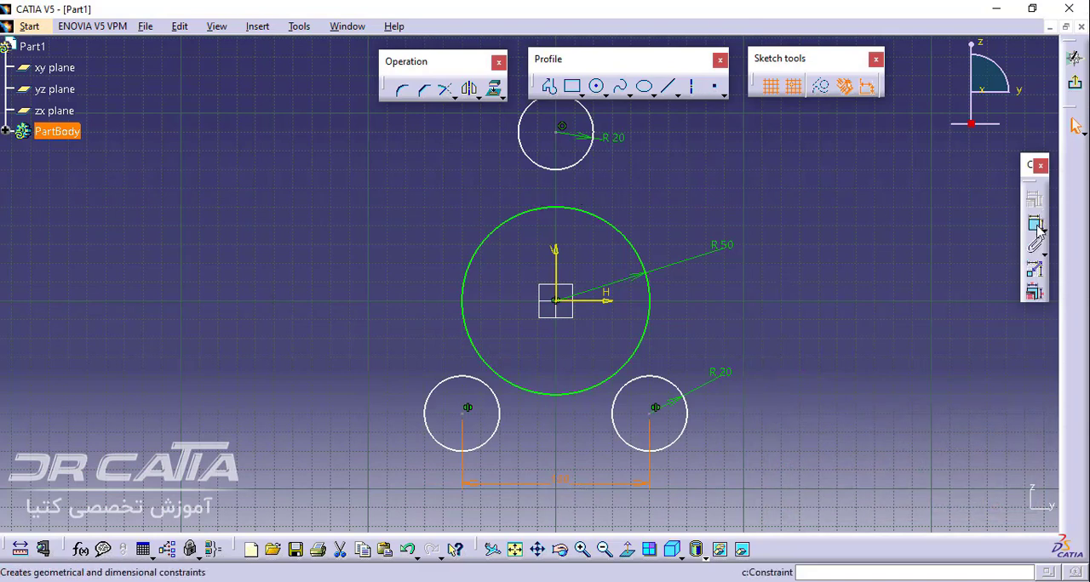
{"action": "left_click", "coordinate": [1033, 222]}
{"action": "left_click", "coordinate": [655, 410]}
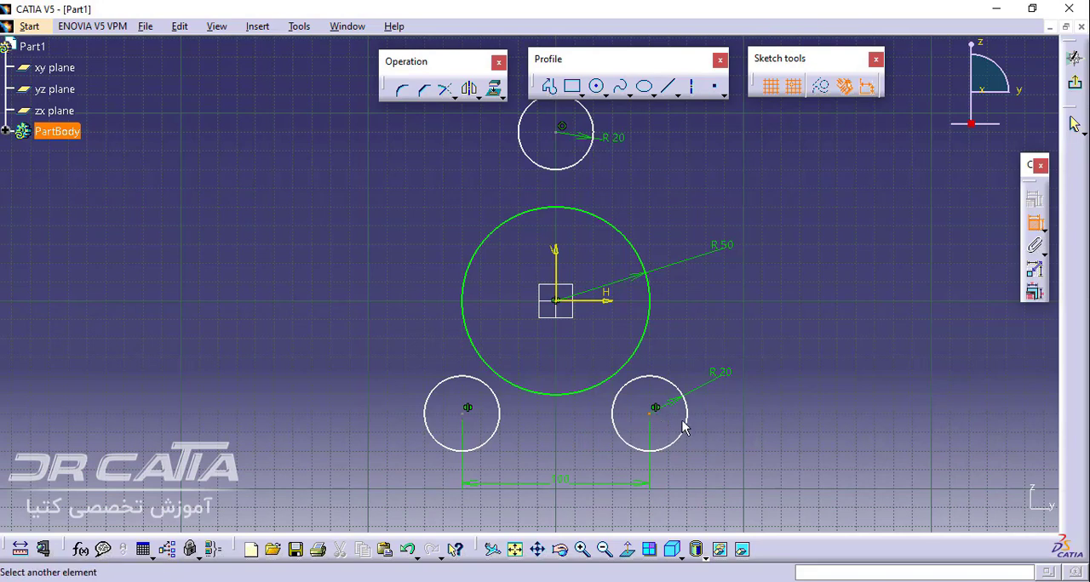
{"action": "left_click", "coordinate": [562, 128]}
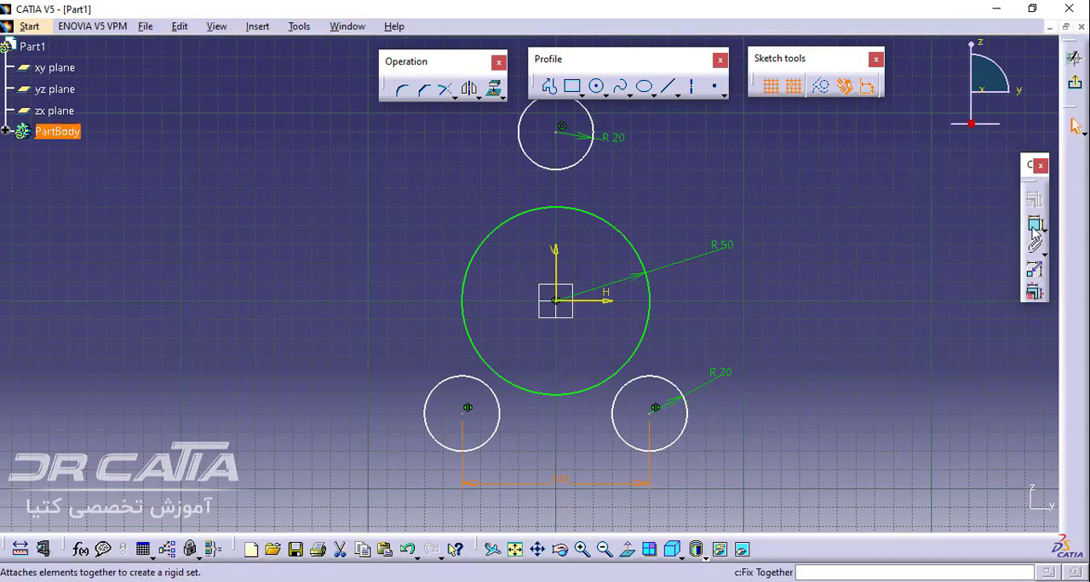
Constrain the vertical distance between the lower-right and upper circle centres to 120 mm and shift the small circles down relative to the central circle
{"action": "left_click", "coordinate": [1034, 225]}
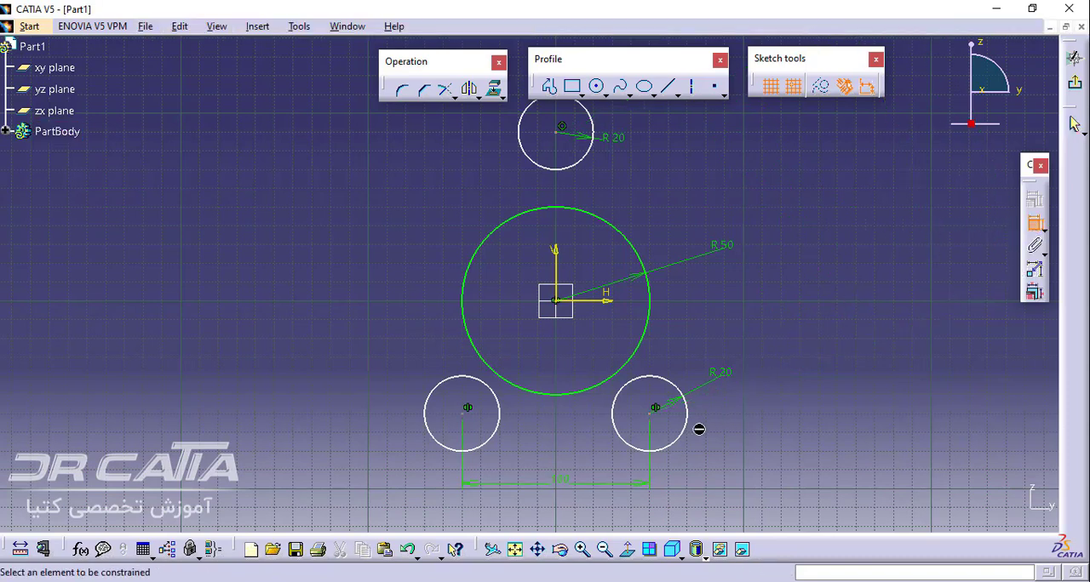
{"action": "left_click", "coordinate": [650, 413]}
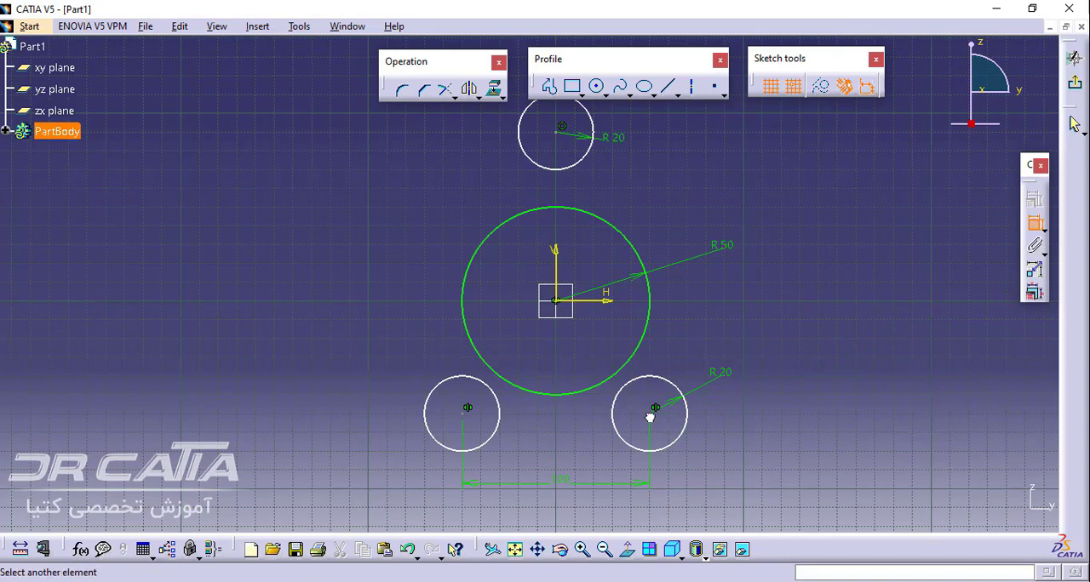
{"action": "left_click", "coordinate": [562, 127]}
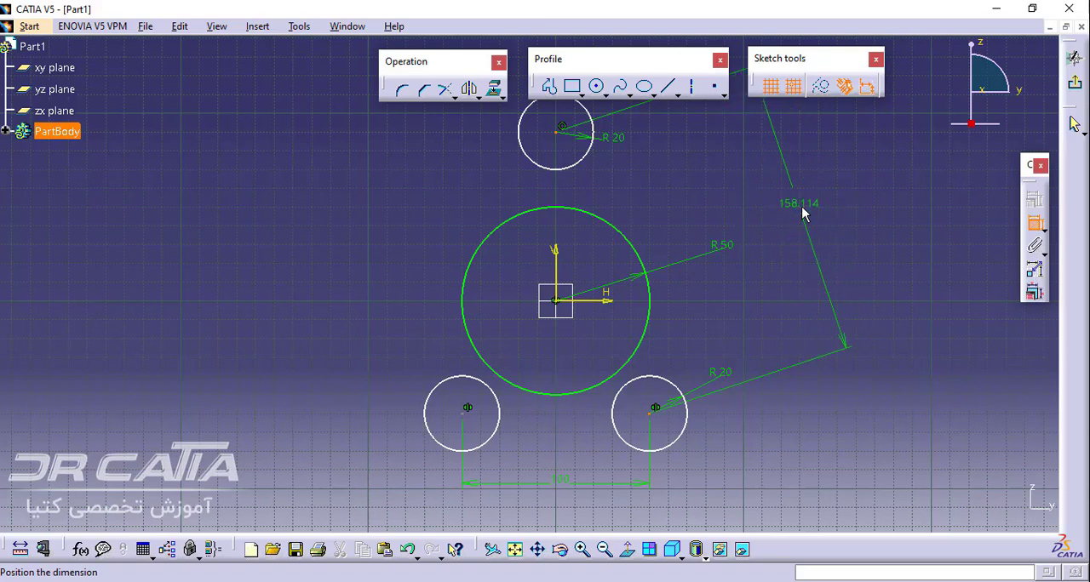
{"action": "right_click", "coordinate": [803, 213]}
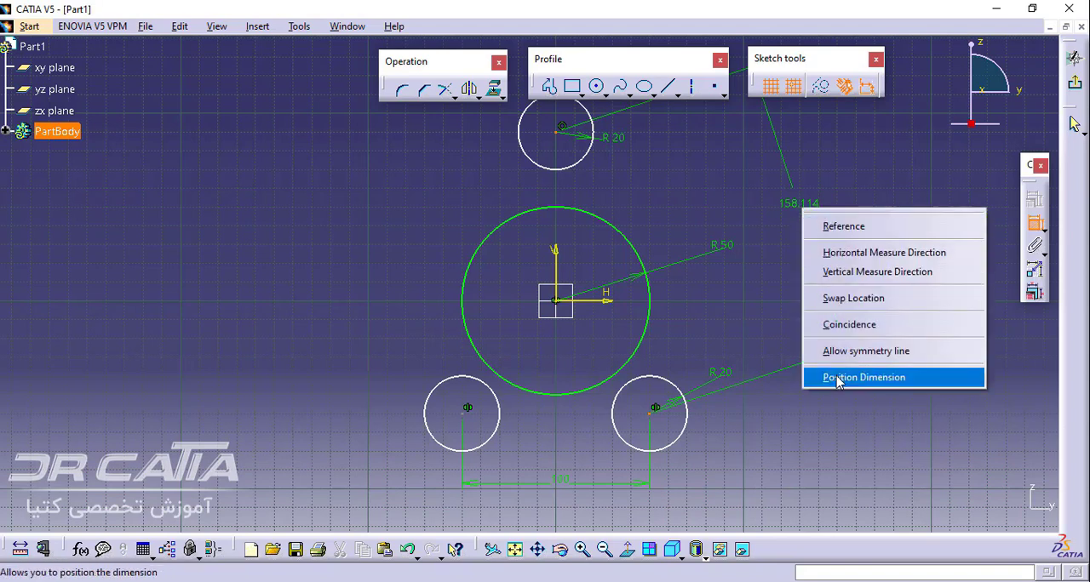
{"action": "left_click", "coordinate": [838, 273]}
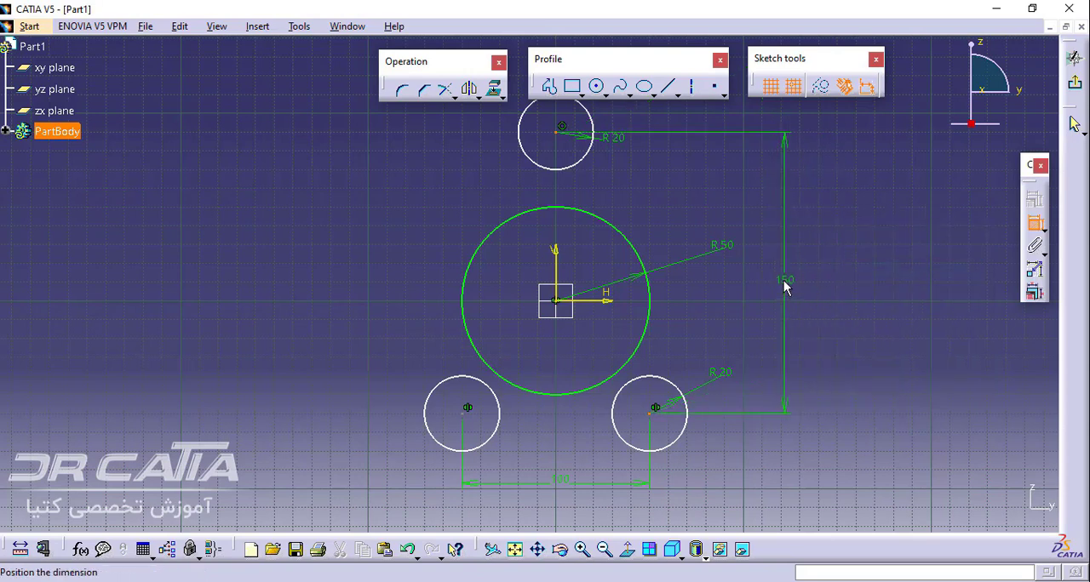
{"action": "left_click", "coordinate": [784, 286]}
{"action": "double_click", "coordinate": [784, 286]}
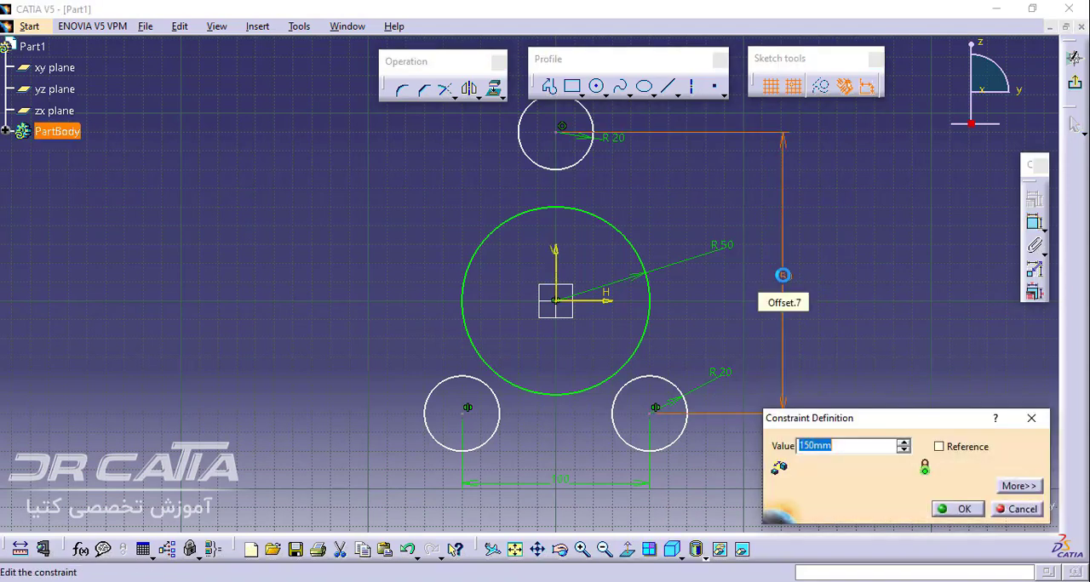
{"action": "type", "text": "120"}
{"action": "key", "text": "Return"}
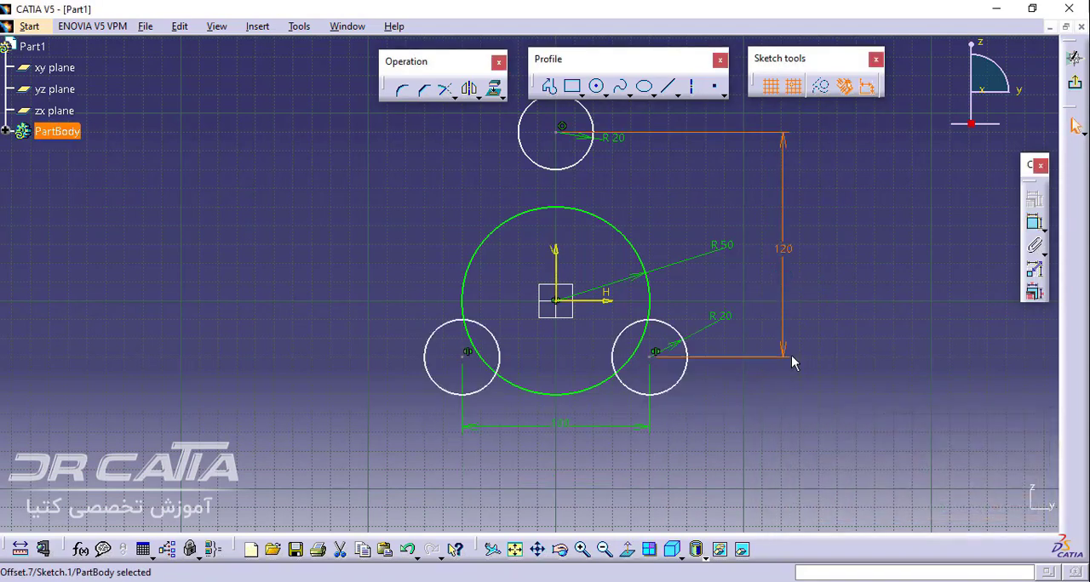
{"action": "left_click_drag", "start_coordinate": [673, 398], "coordinate": [665, 426]}
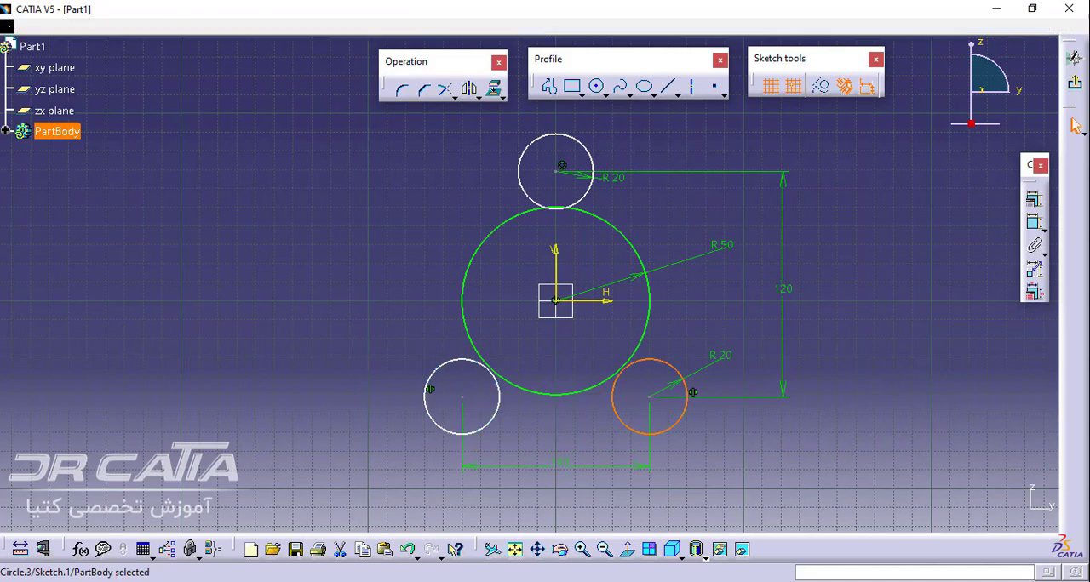
Check the reference drawing in Adobe Reader, return to CATIA and add an untrimmed corner of about 105 mm radius beneath the two lower circles
{"action": "key", "text": "alt+Tab"}
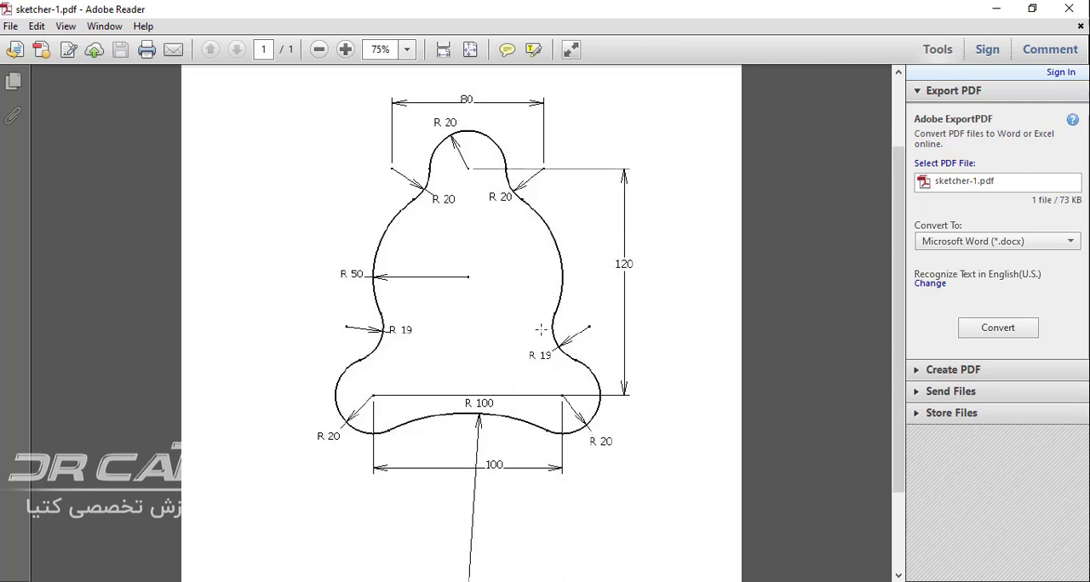
{"action": "left_click", "coordinate": [240, 581]}
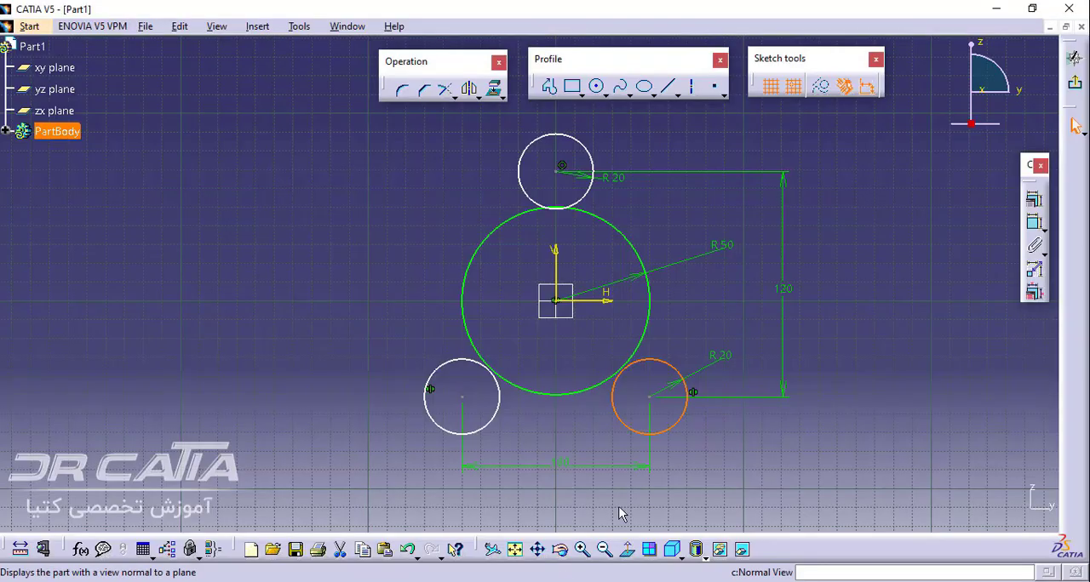
{"action": "left_click", "coordinate": [402, 92]}
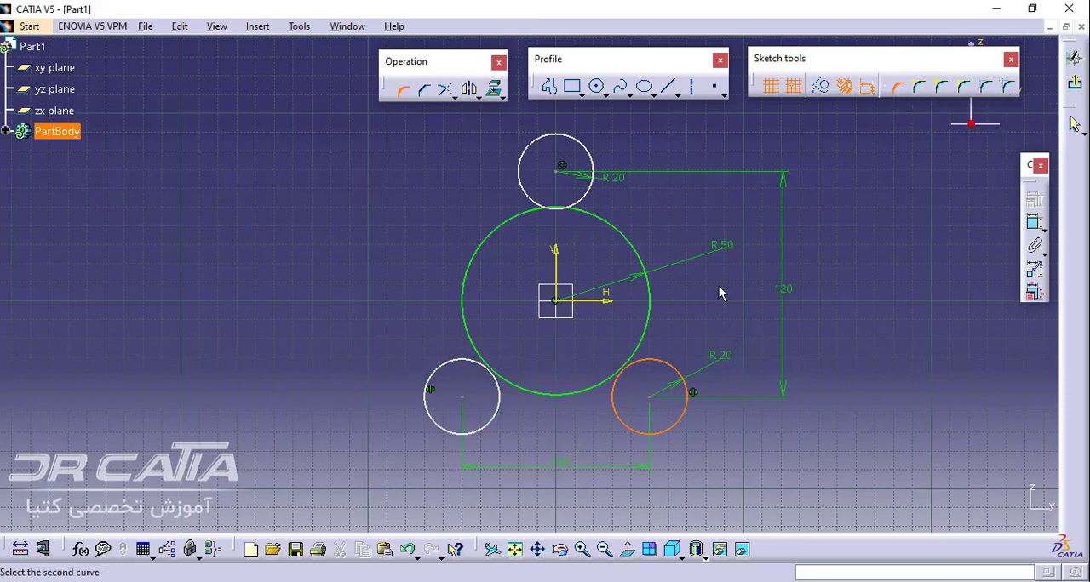
{"action": "left_click", "coordinate": [946, 87]}
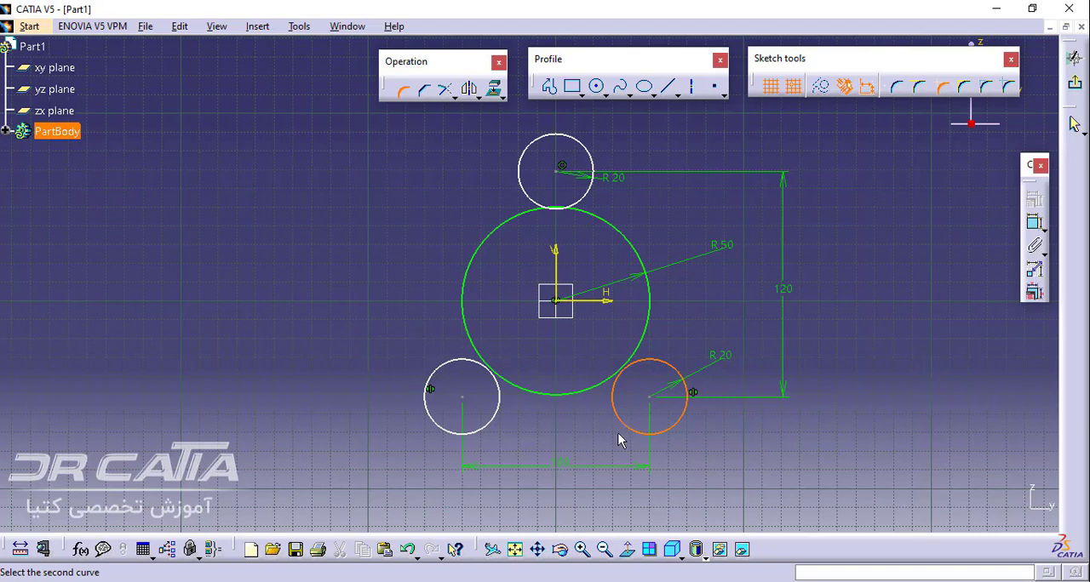
{"action": "left_click", "coordinate": [477, 436]}
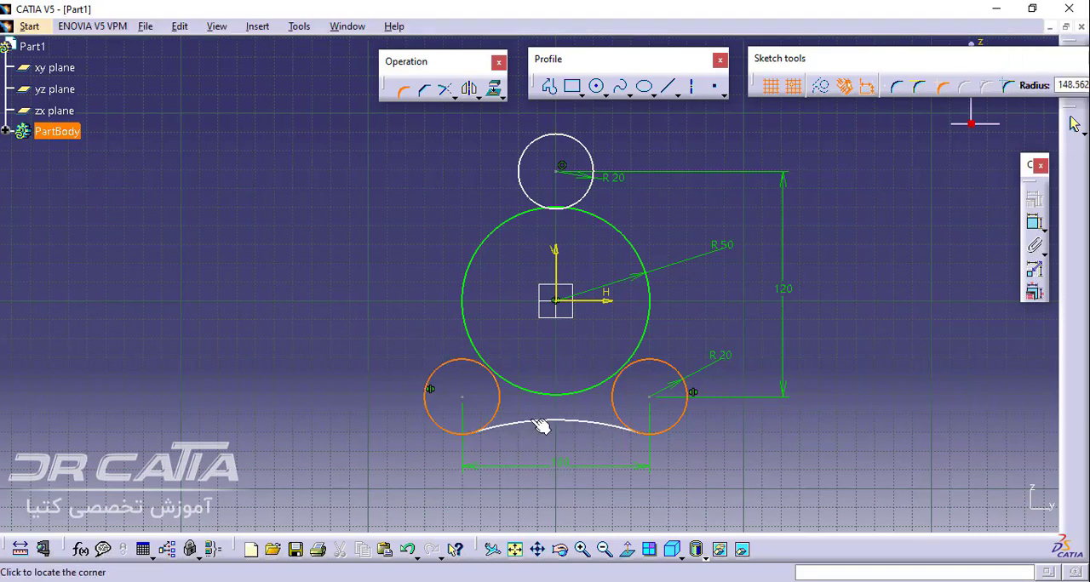
{"action": "left_click", "coordinate": [547, 423]}
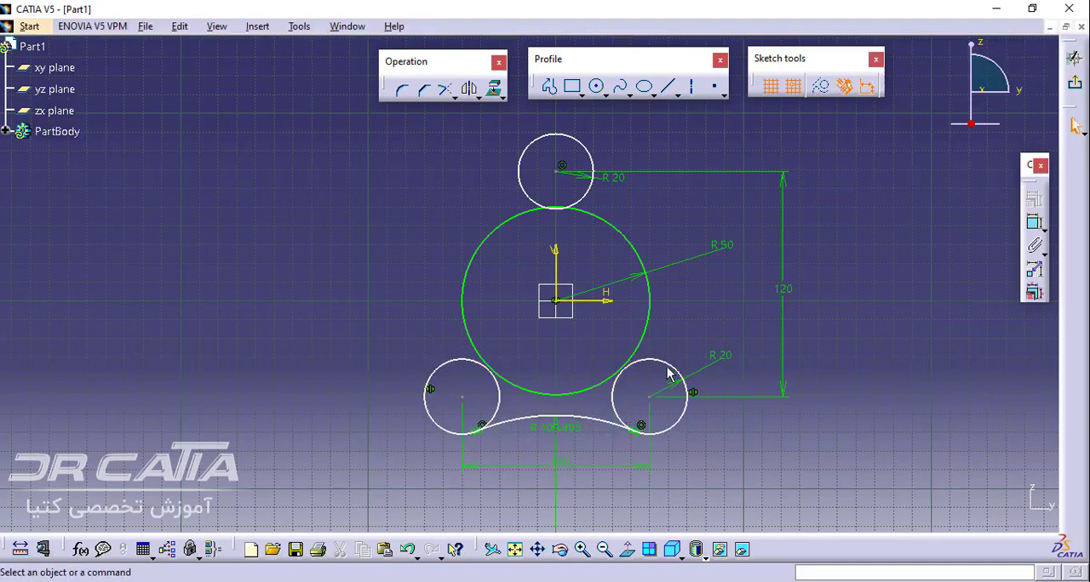
Add untrimmed corners joining the central circle to the lower-right circle, about 47.5 mm radius, and to the upper circle's right side, about 48.7 mm
{"action": "left_click", "coordinate": [400, 89]}
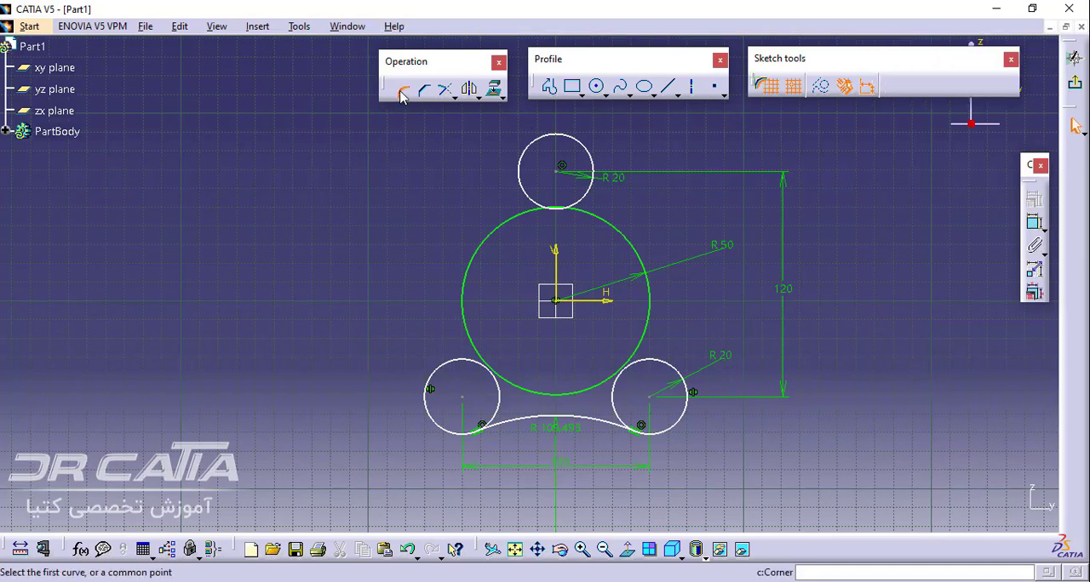
{"action": "left_click", "coordinate": [675, 366]}
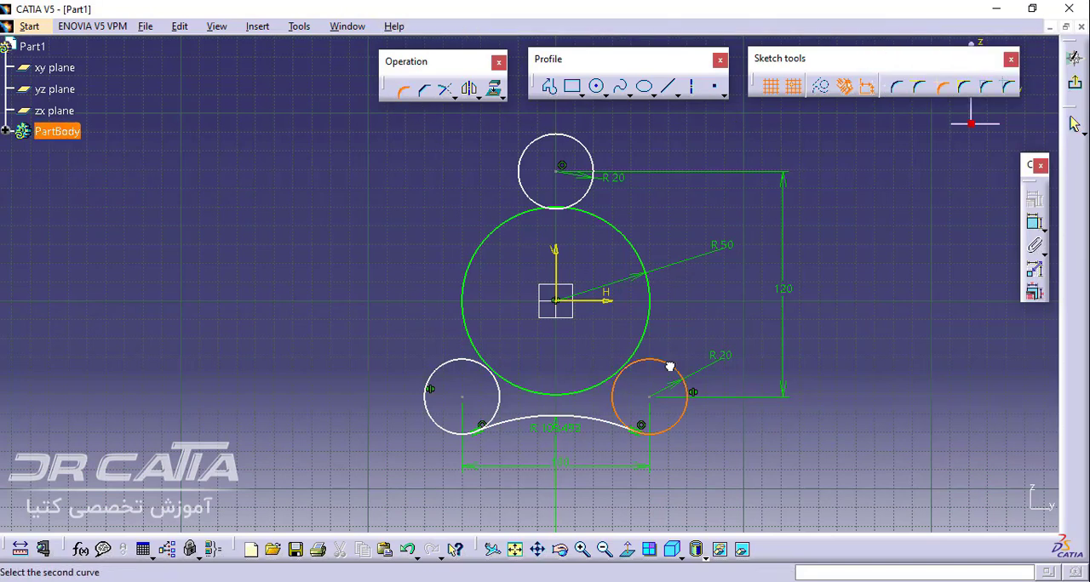
{"action": "left_click", "coordinate": [655, 322]}
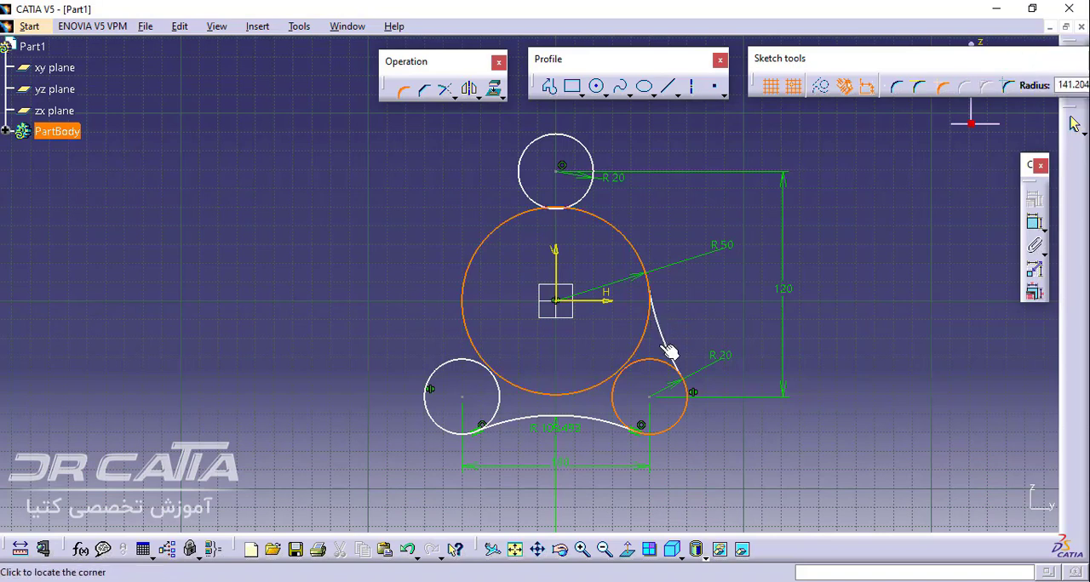
{"action": "left_click", "coordinate": [671, 350]}
{"action": "left_click", "coordinate": [618, 232]}
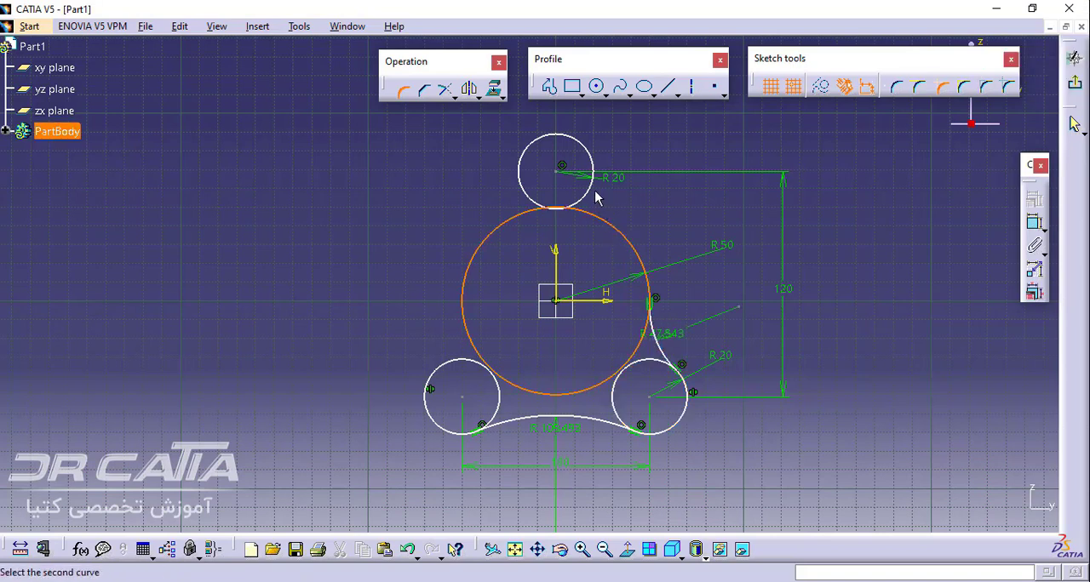
{"action": "left_click", "coordinate": [595, 194]}
{"action": "left_click", "coordinate": [603, 203]}
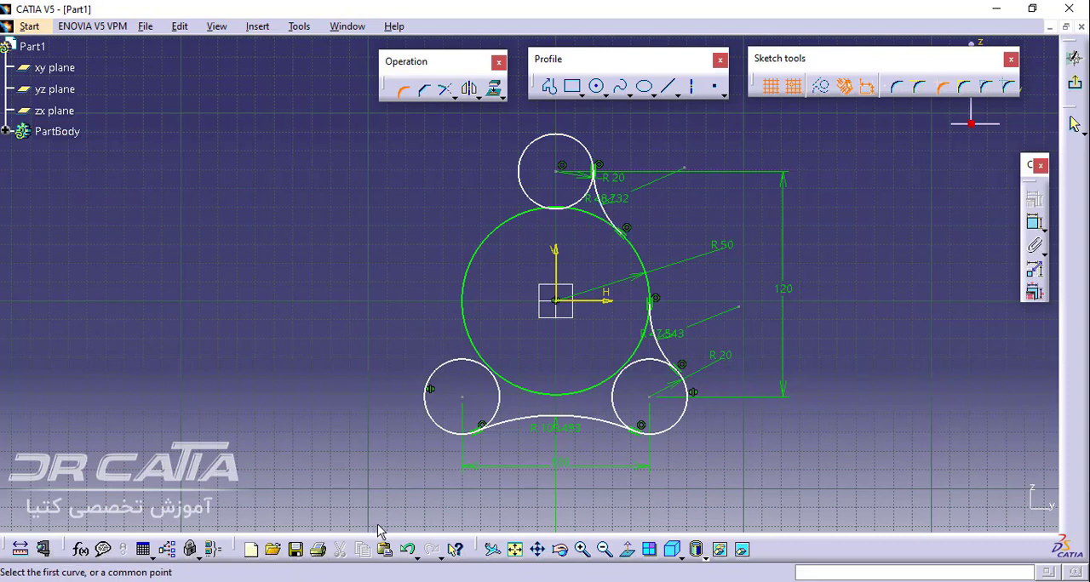
{"action": "left_click", "coordinate": [400, 90]}
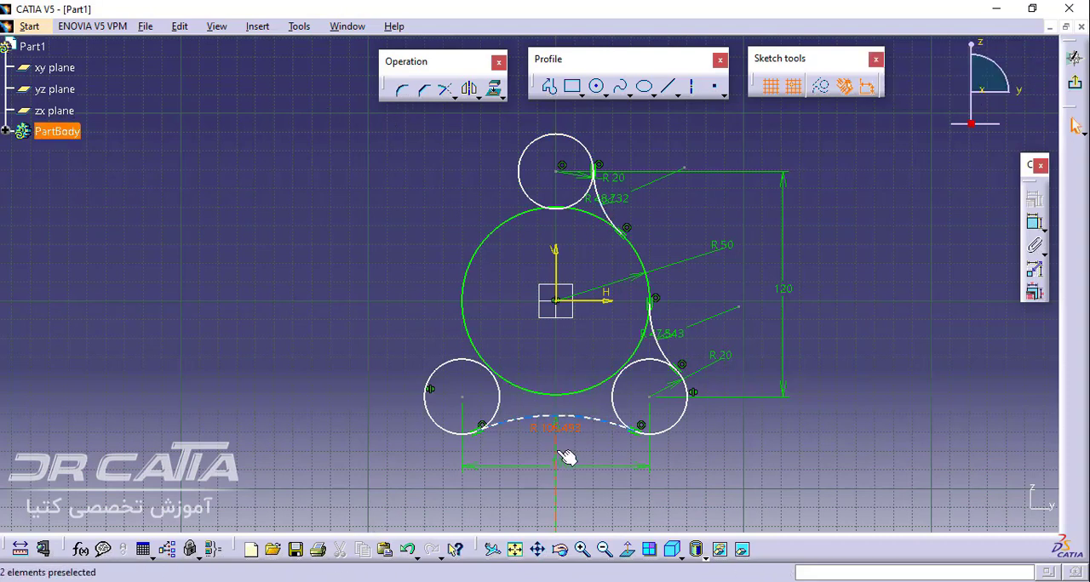
Set the corner radii to 100 mm for the bottom arc, 19 mm for the lower-right arc and 20 mm for the upper-right arc
{"action": "double_click", "coordinate": [554, 428]}
{"action": "type", "text": "11"}
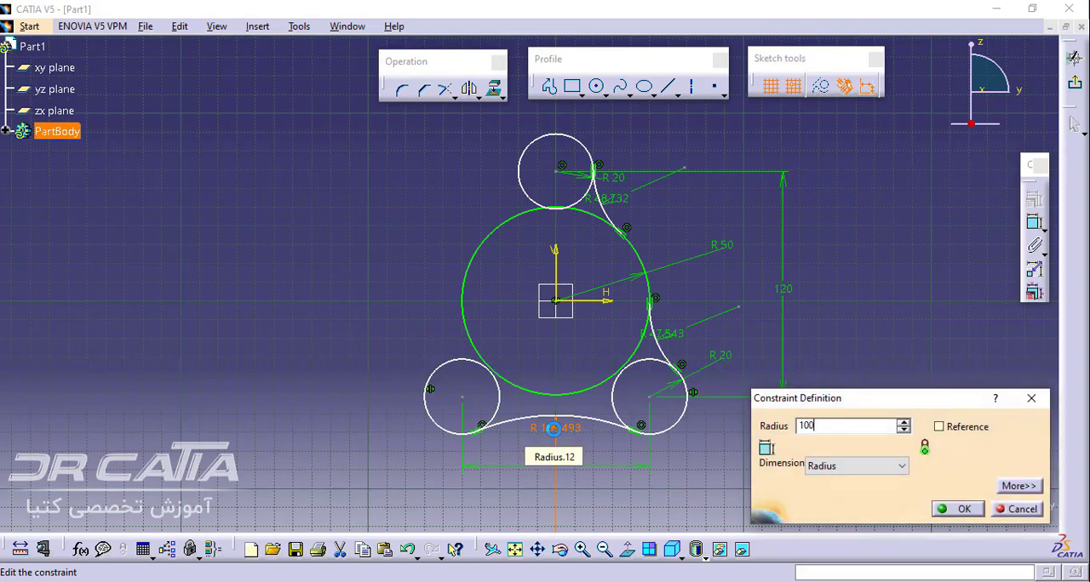
{"action": "key", "text": "Return"}
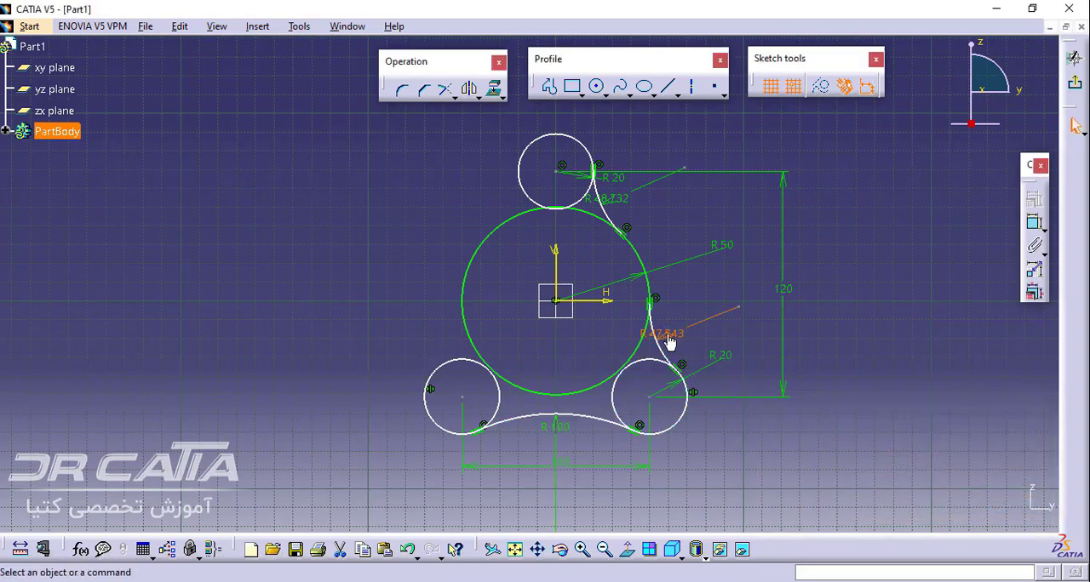
{"action": "double_click", "coordinate": [667, 336]}
{"action": "type", "text": "19"}
{"action": "key", "text": "Return"}
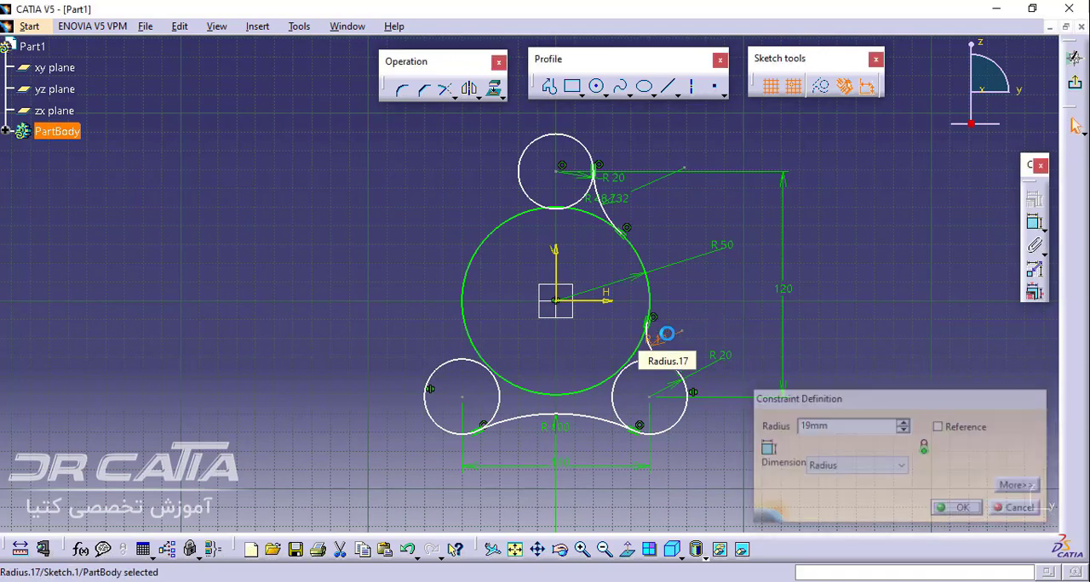
{"action": "double_click", "coordinate": [608, 200]}
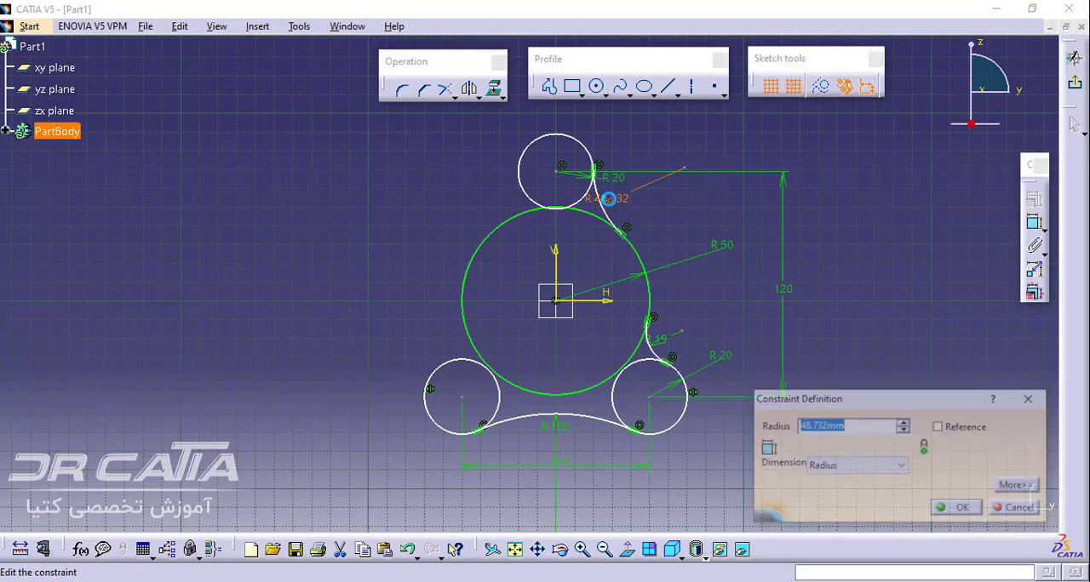
{"action": "type", "text": "20"}
{"action": "key", "text": "Return"}
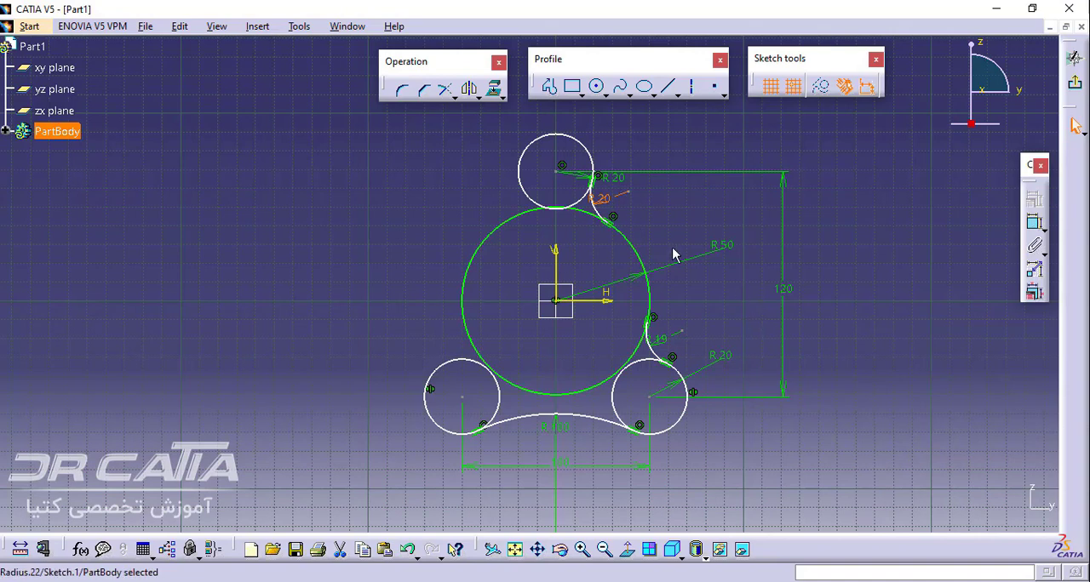
Mirror the two corner arcs joining the central circle to the upper and lower-right circles about the sketch's vertical axis
{"action": "left_click", "coordinate": [654, 350], "text": "ctrl"}
{"action": "left_click", "coordinate": [605, 213], "text": "ctrl"}
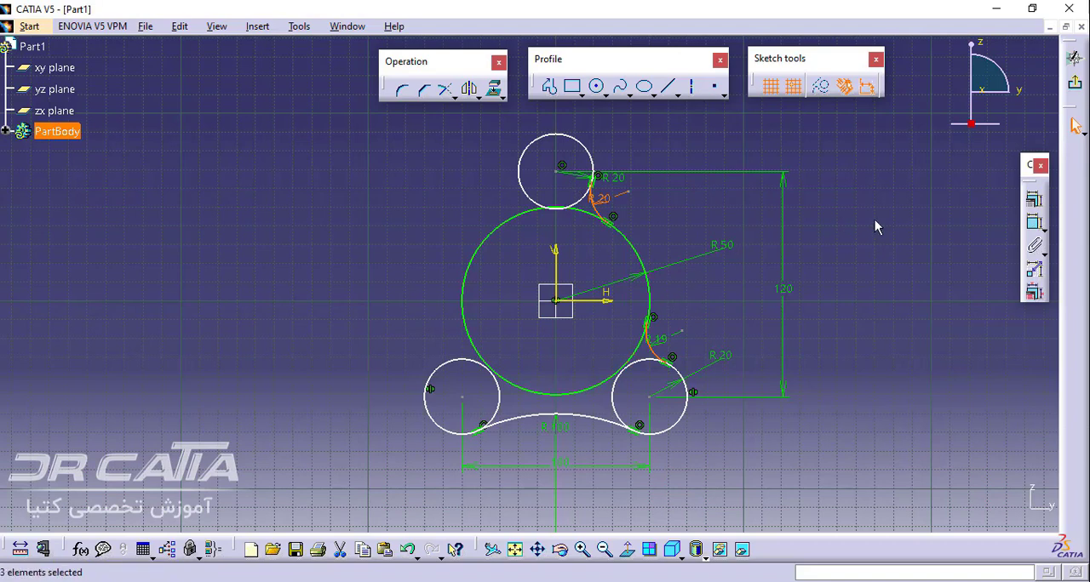
{"action": "left_click", "coordinate": [469, 88]}
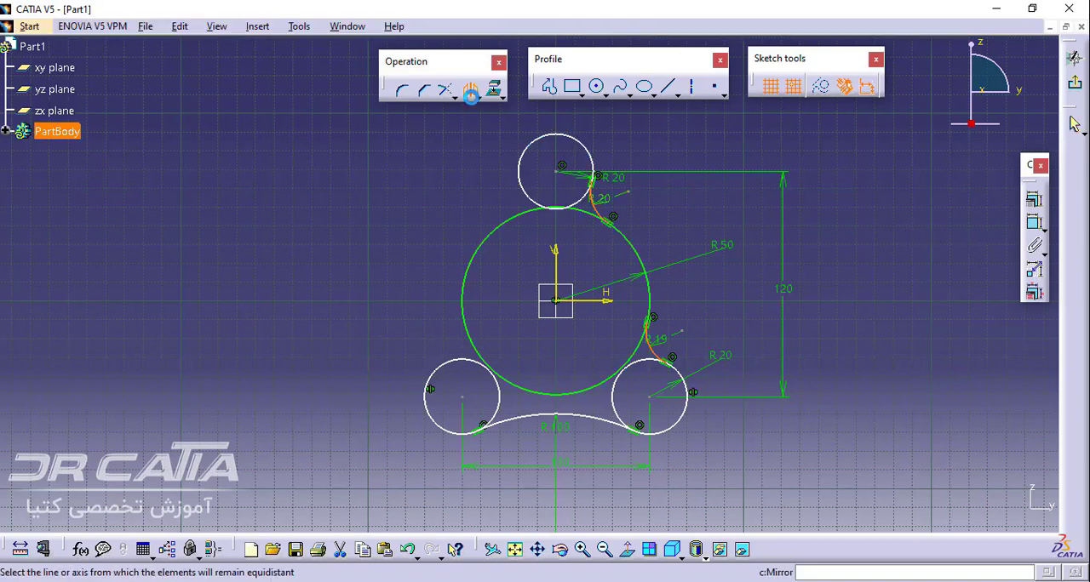
{"action": "left_click", "coordinate": [556, 256]}
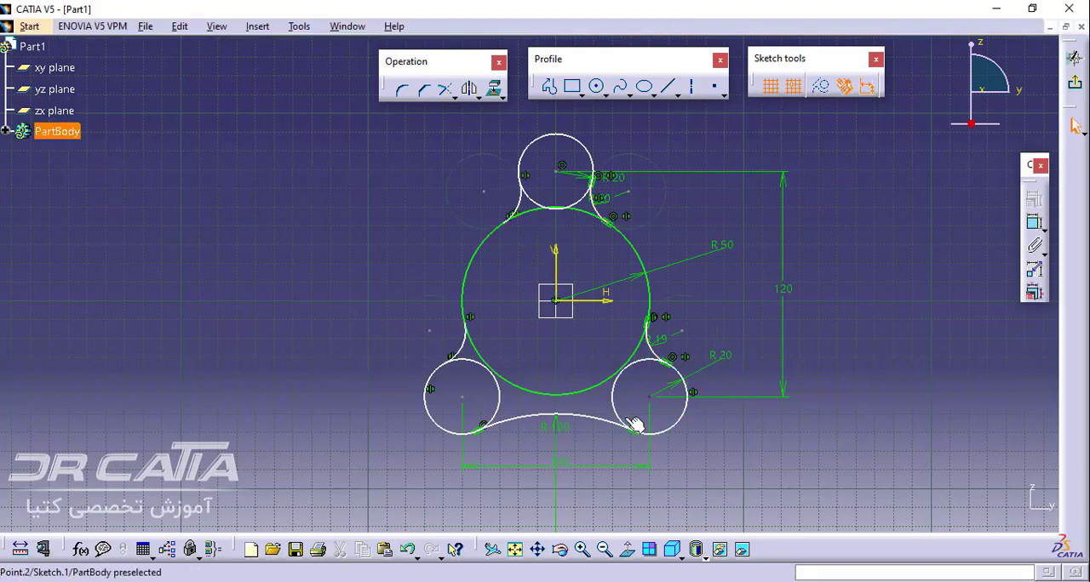
Shift the upper circle slightly upward to test the sketch's remaining freedom and check the reference drawing in Adobe Reader
{"action": "left_click", "coordinate": [576, 388]}
{"action": "left_click_drag", "start_coordinate": [540, 140], "coordinate": [545, 133]}
{"action": "left_click", "coordinate": [546, 134]}
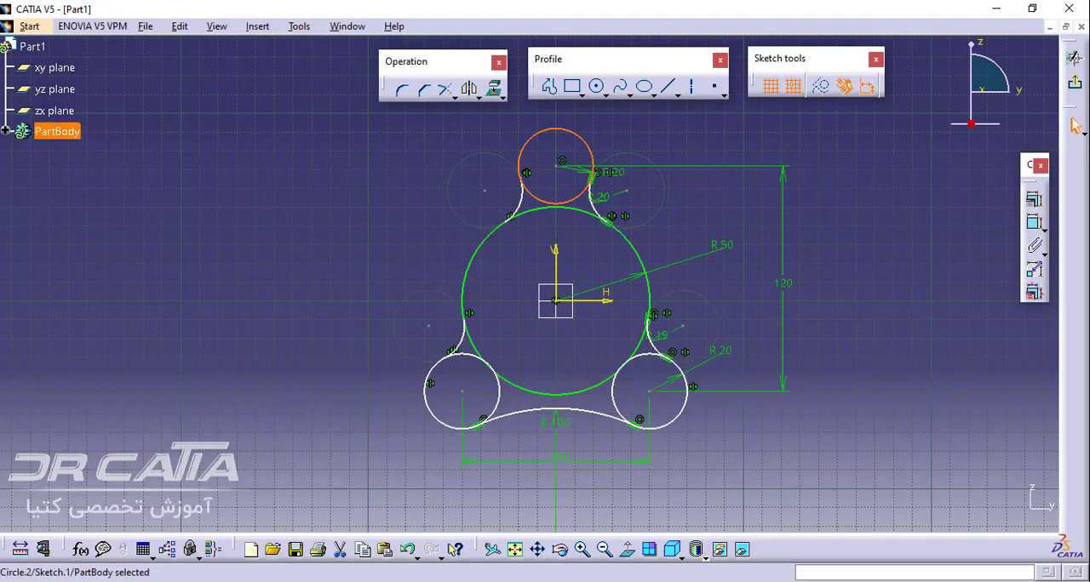
{"action": "left_click", "coordinate": [217, 581]}
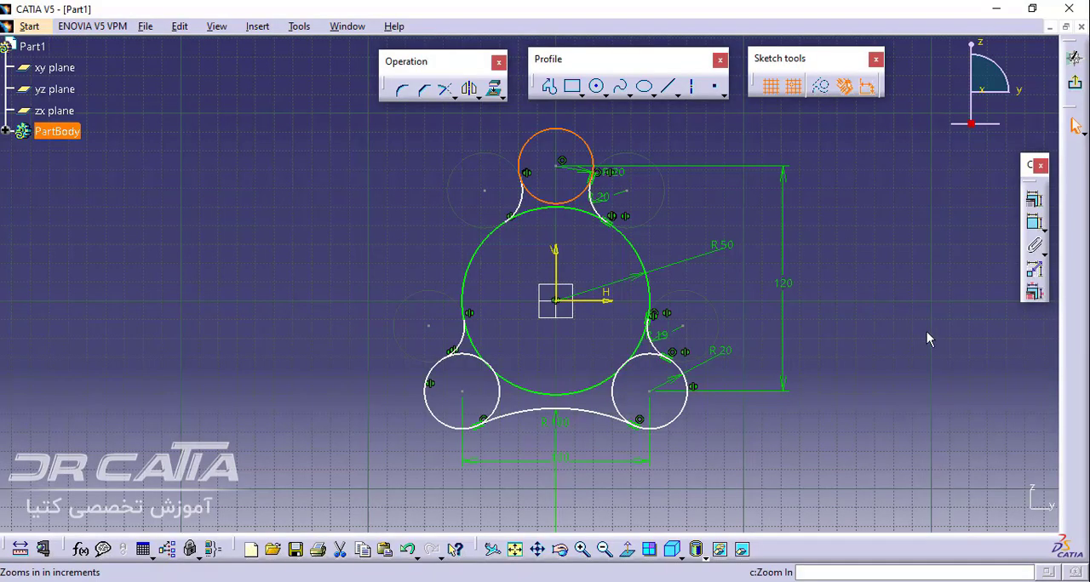
Return to CATIA and add a horizontal distance constraint between the centres of the two upper corner arcs, placed above the upper circle
{"action": "left_click", "coordinate": [1034, 223]}
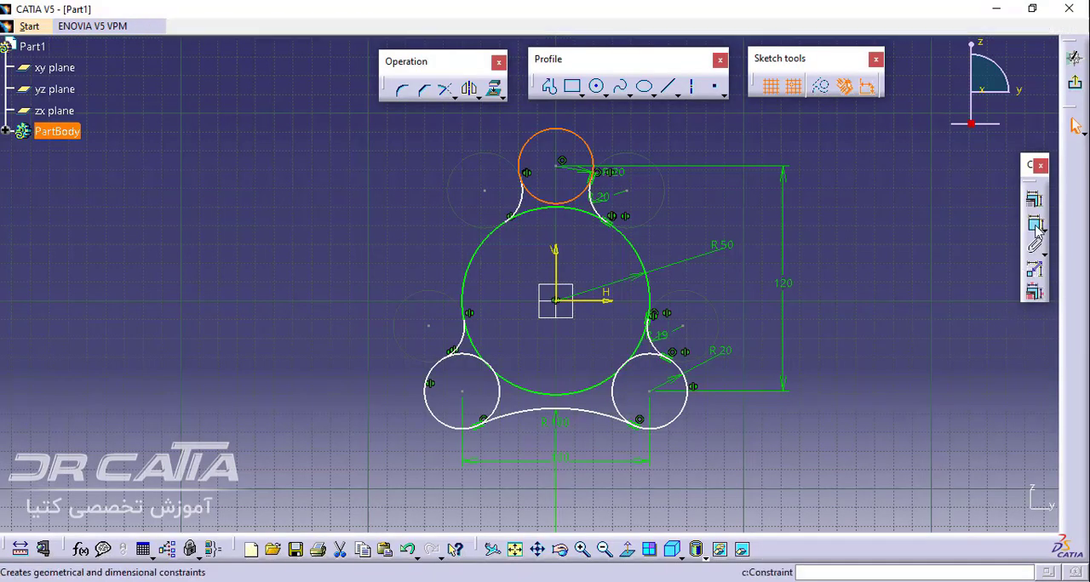
{"action": "left_click", "coordinate": [664, 192]}
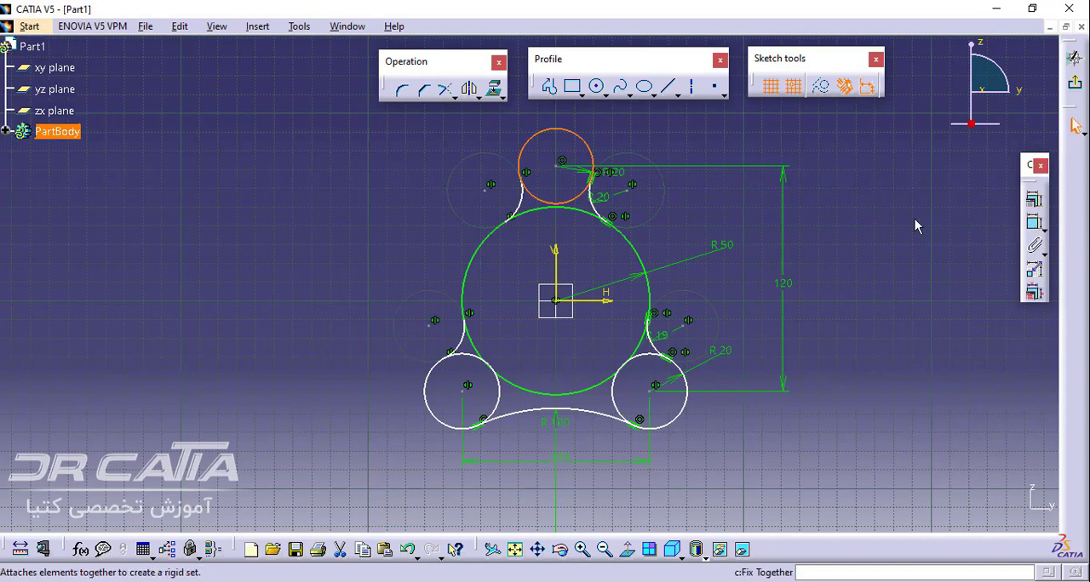
{"action": "key", "text": "Escape"}
{"action": "left_click", "coordinate": [1033, 223]}
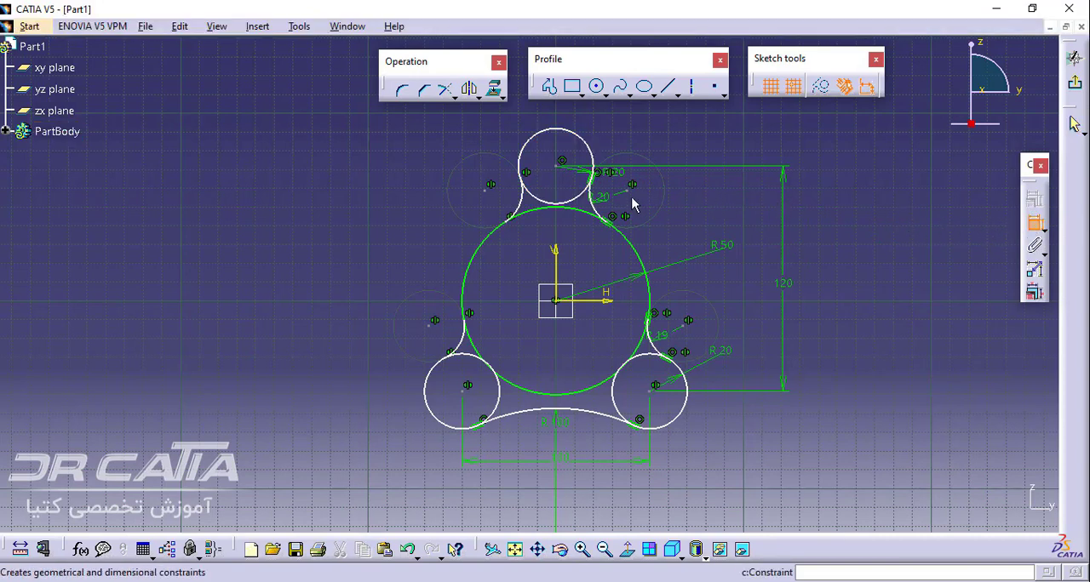
{"action": "left_click", "coordinate": [630, 192]}
{"action": "left_click", "coordinate": [485, 190]}
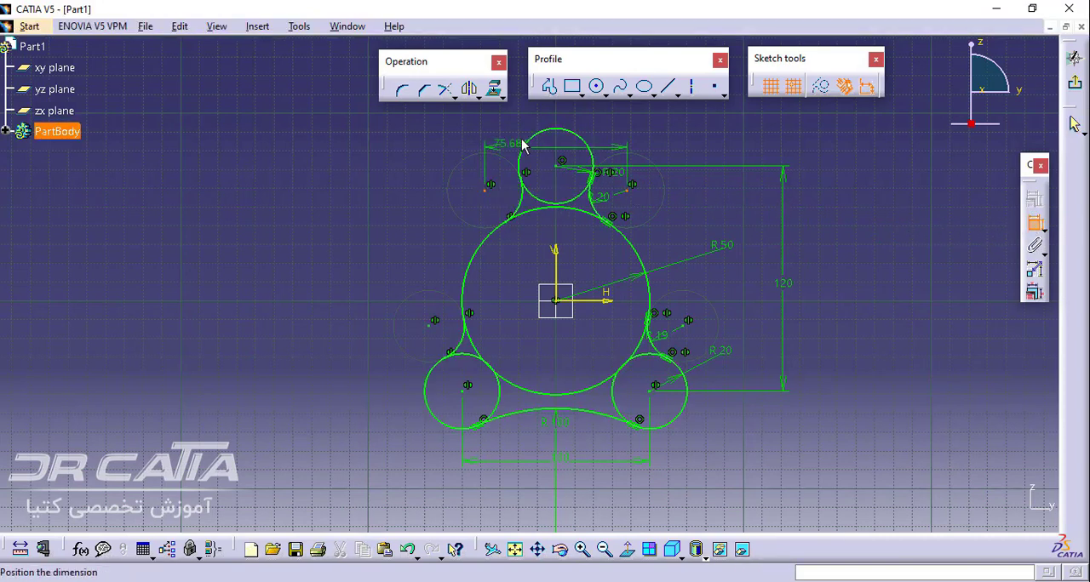
{"action": "left_click", "coordinate": [558, 114]}
Set the horizontal distance between the two upper corner arc centres to 80 mm
{"action": "double_click", "coordinate": [554, 104]}
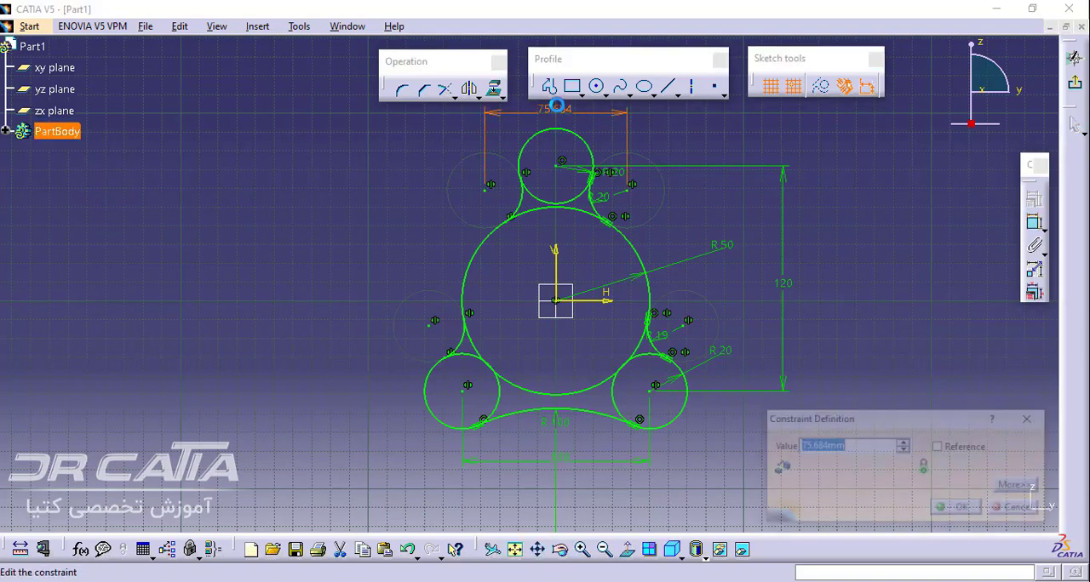
{"action": "type", "text": "80"}
{"action": "key", "text": "Return"}
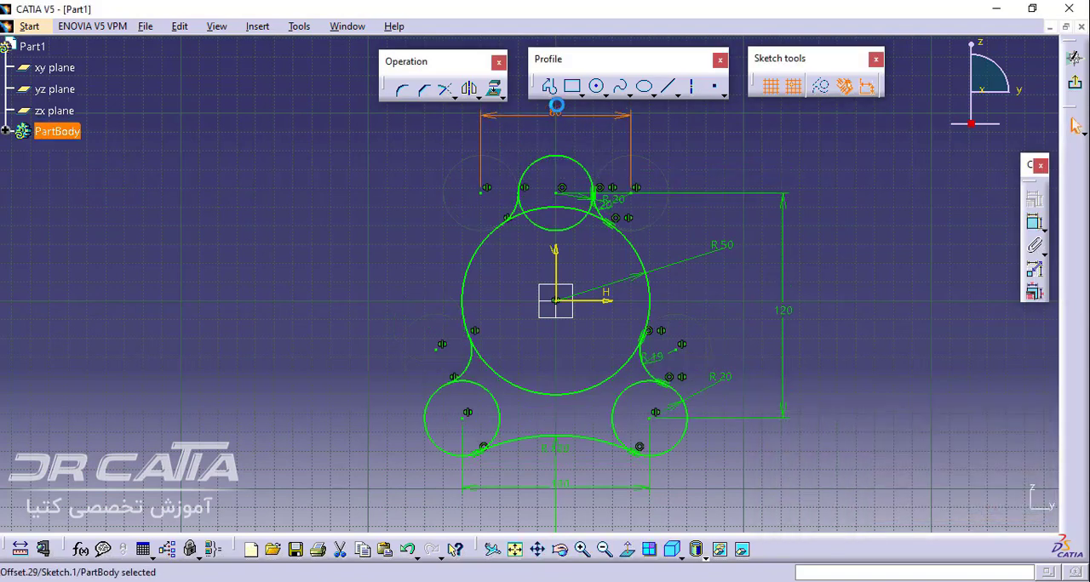
{"action": "left_click", "coordinate": [904, 294]}
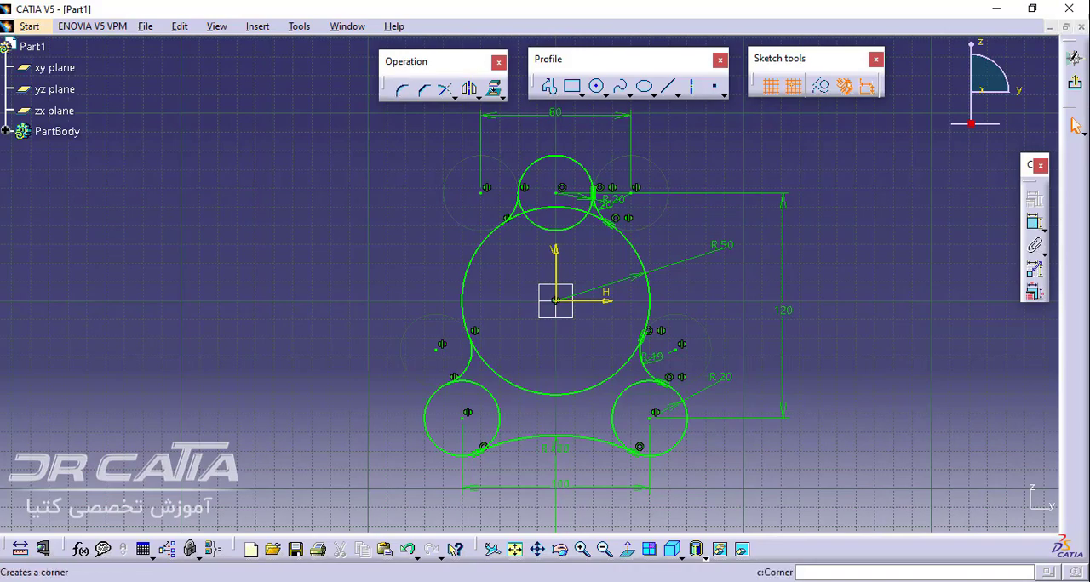
Check the reference drawing in Adobe Reader, return to CATIA and Quick Trim the upper circle's lower arc inside the central circle
{"action": "left_click", "coordinate": [277, 581]}
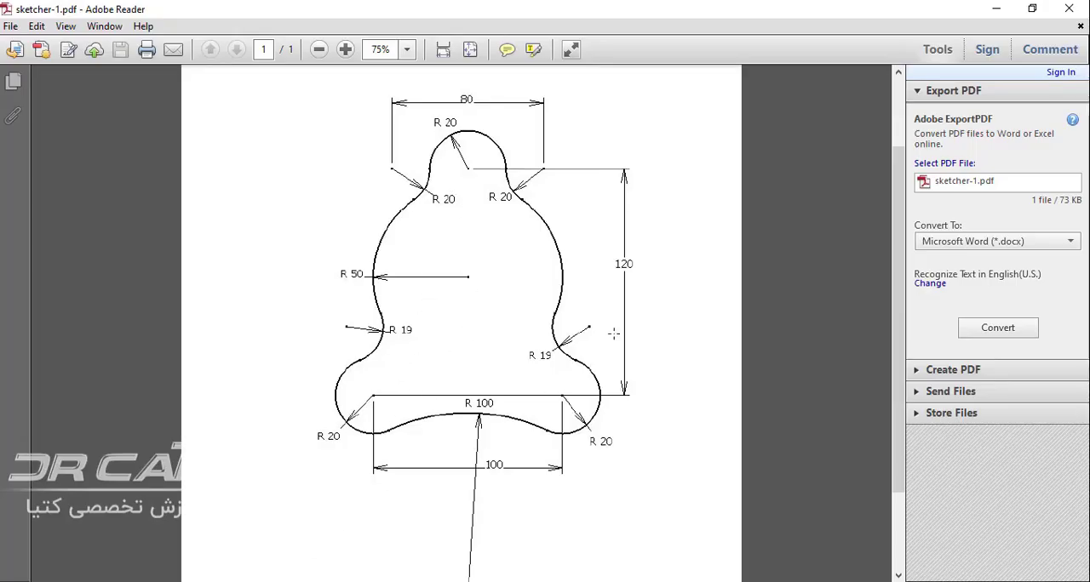
{"action": "left_click", "coordinate": [290, 581]}
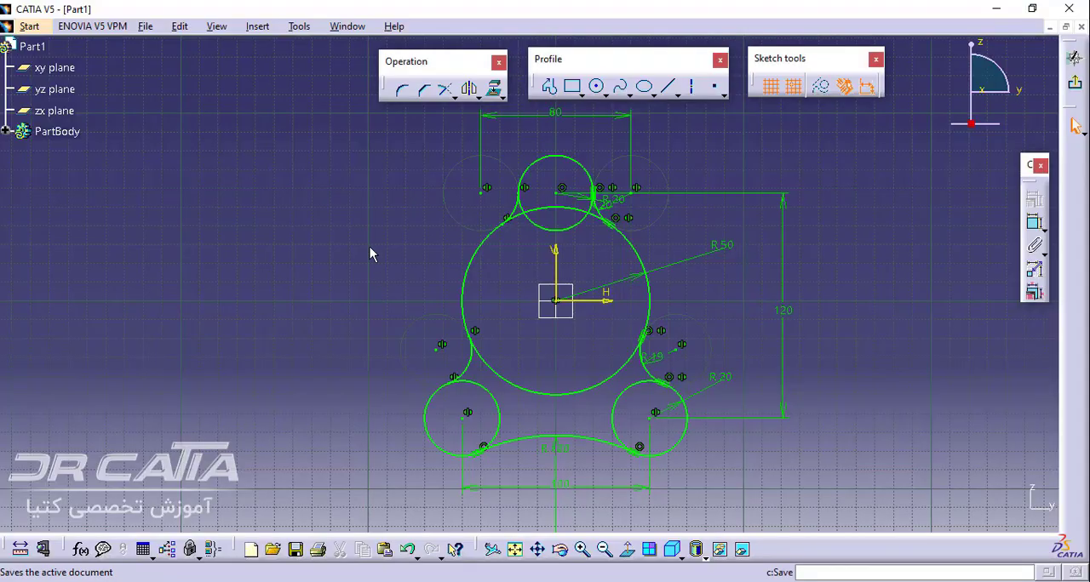
{"action": "left_click", "coordinate": [452, 97]}
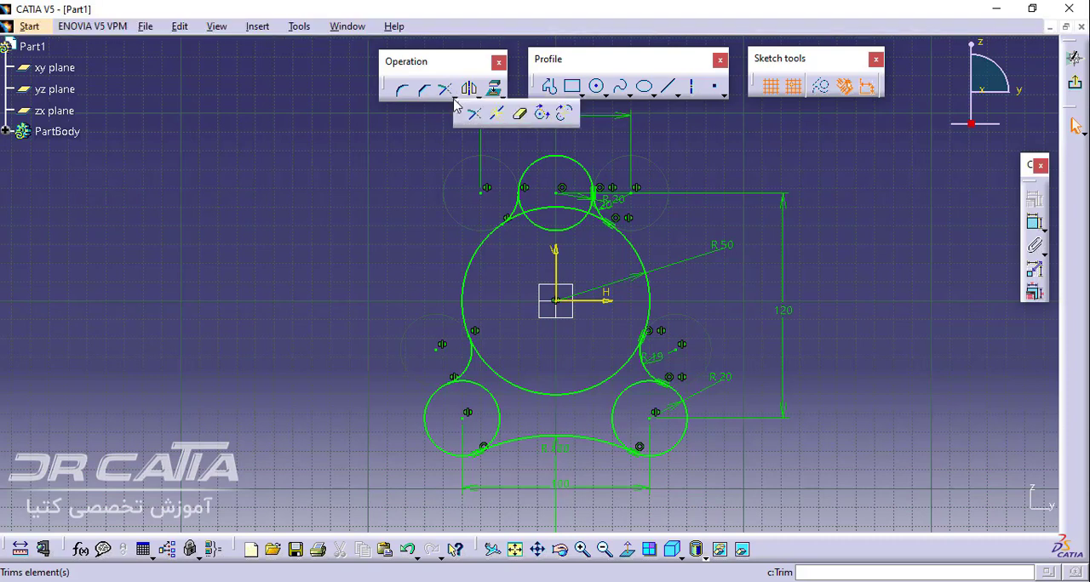
{"action": "left_click", "coordinate": [517, 116]}
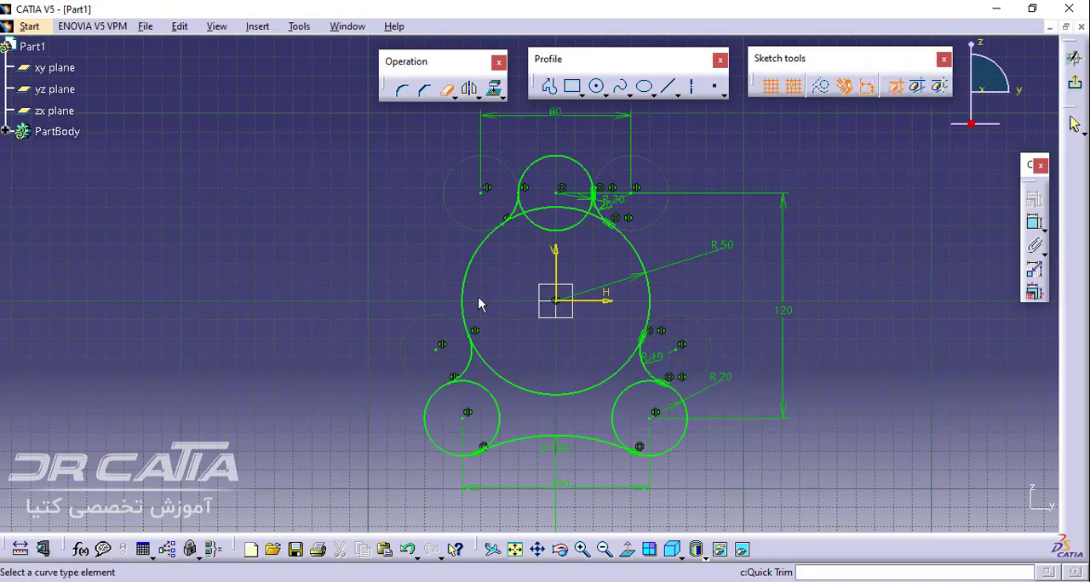
{"action": "mouse_move", "coordinate": [568, 351]}
{"action": "middle_mouse_down"}
{"action": "mouse_move", "coordinate": [556, 259]}
{"action": "mouse_move", "coordinate": [548, 289]}
{"action": "middle_mouse_up"}
{"action": "left_click", "coordinate": [532, 249]}
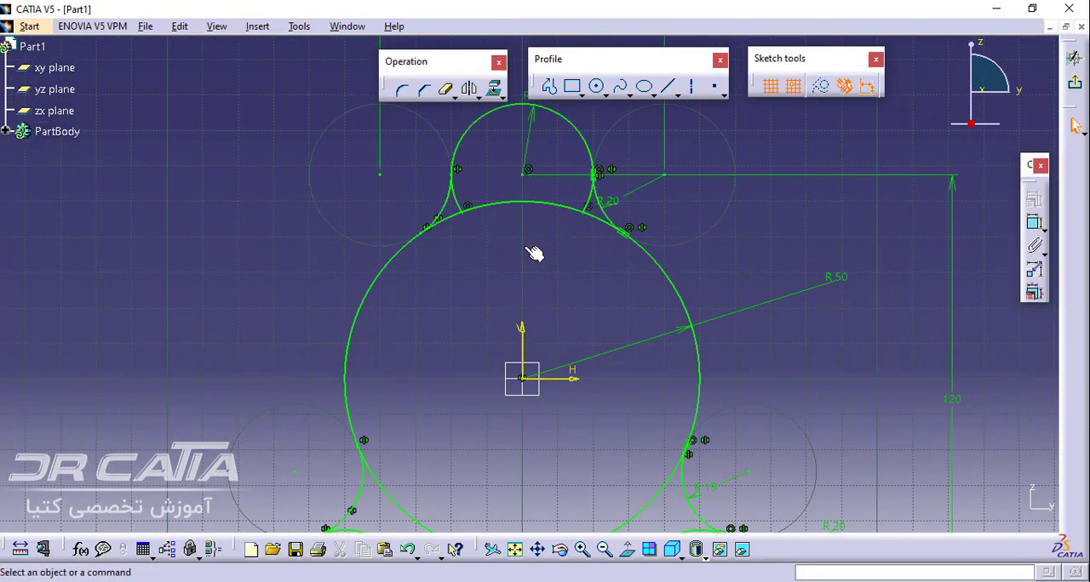
Quick Trim the central circle's top arc and the leftover circle stubs beside both upper corner arcs
{"action": "left_click", "coordinate": [462, 210]}
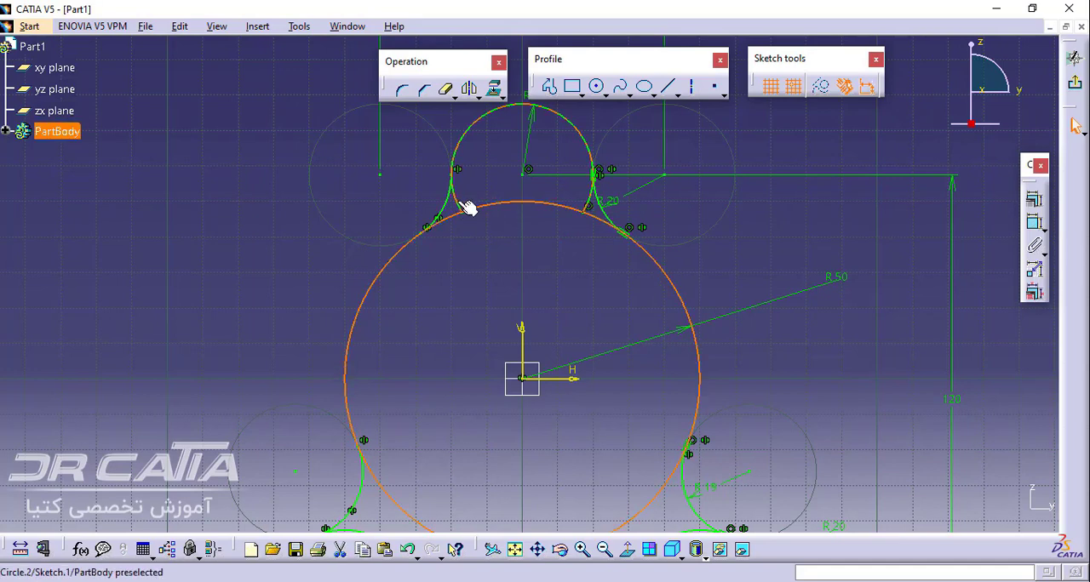
{"action": "left_click", "coordinate": [445, 92]}
{"action": "left_click", "coordinate": [465, 210]}
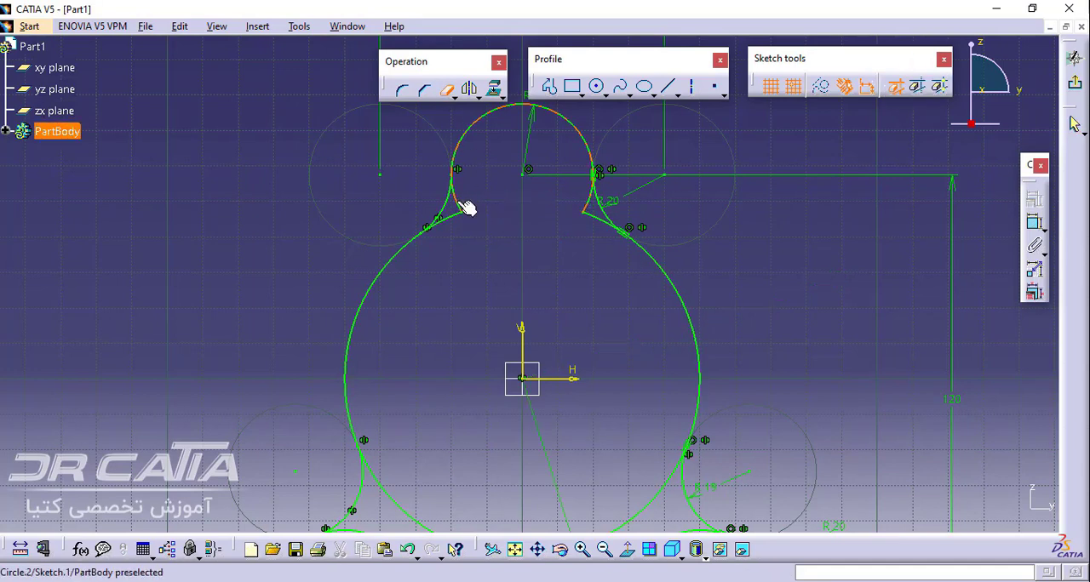
{"action": "left_click", "coordinate": [455, 216]}
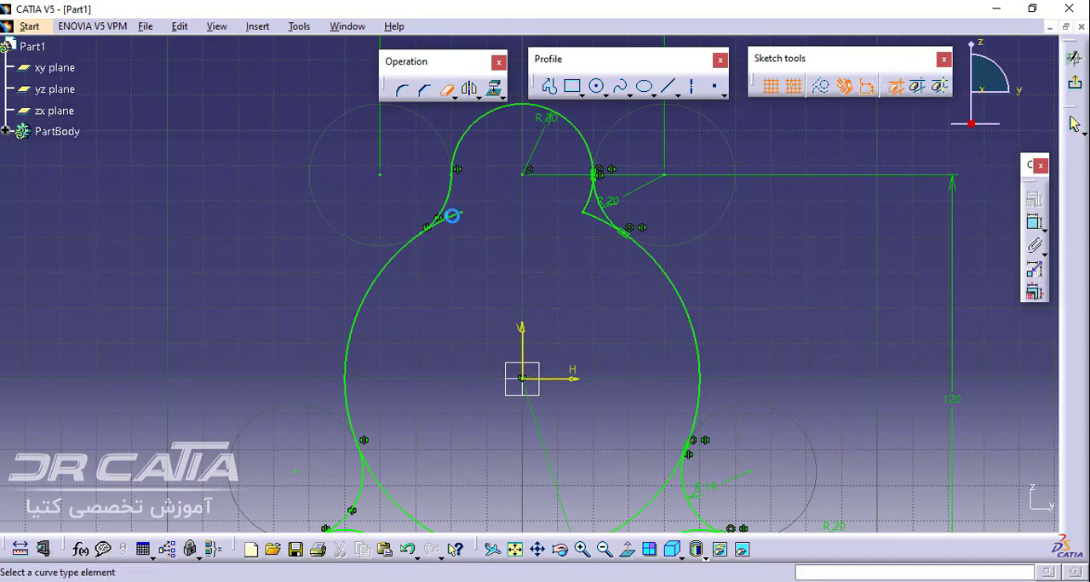
{"action": "left_click", "coordinate": [592, 215]}
{"action": "left_click", "coordinate": [591, 207]}
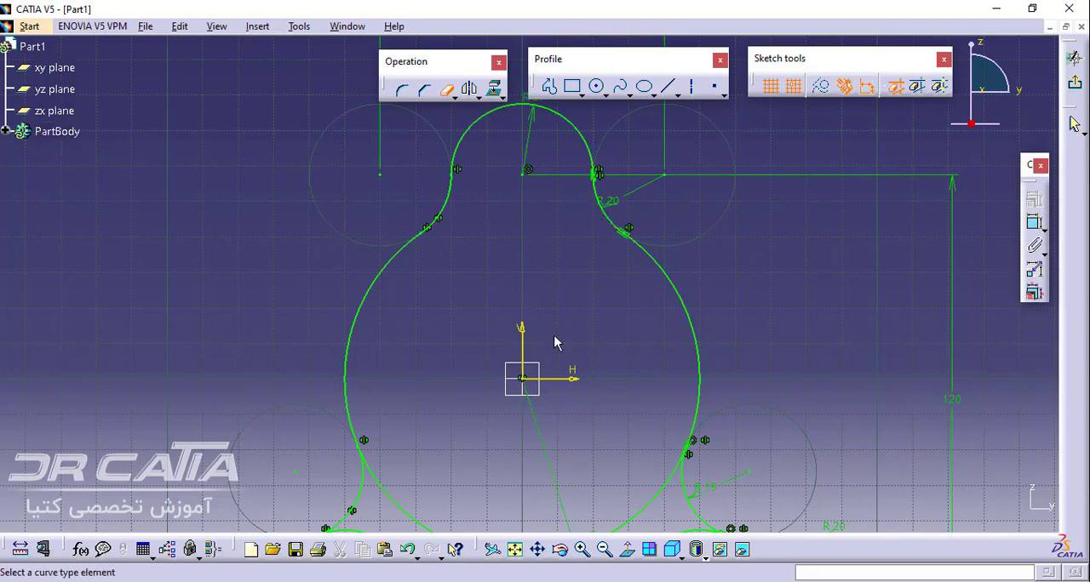
Quick Trim the central circle's bottom arc and the inner arcs of the two lower circles
{"action": "middle_click_drag", "start_coordinate": [554, 335], "coordinate": [594, 92]}
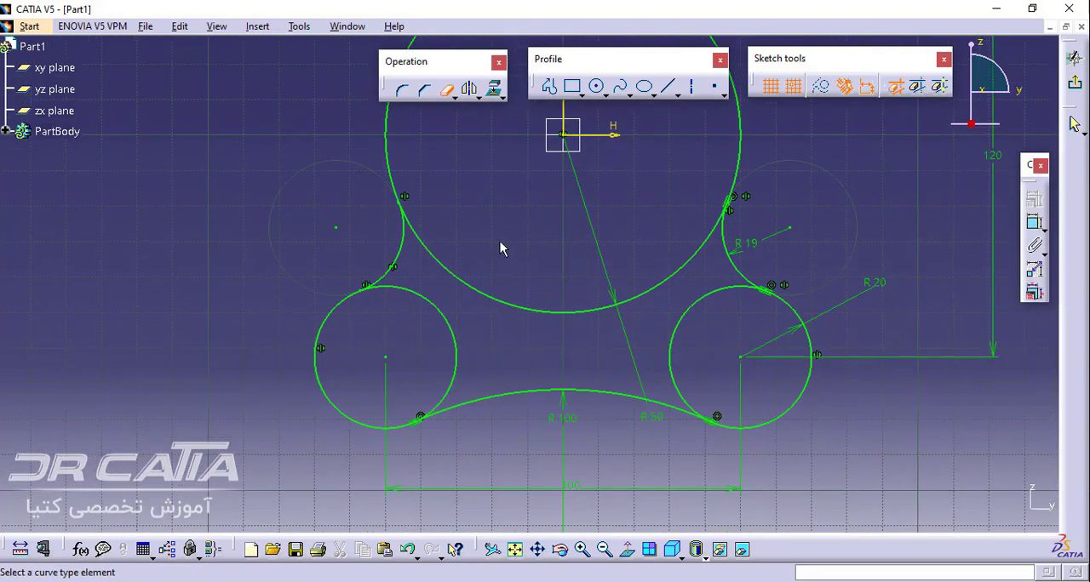
{"action": "left_click", "coordinate": [456, 285]}
{"action": "left_click", "coordinate": [446, 317]}
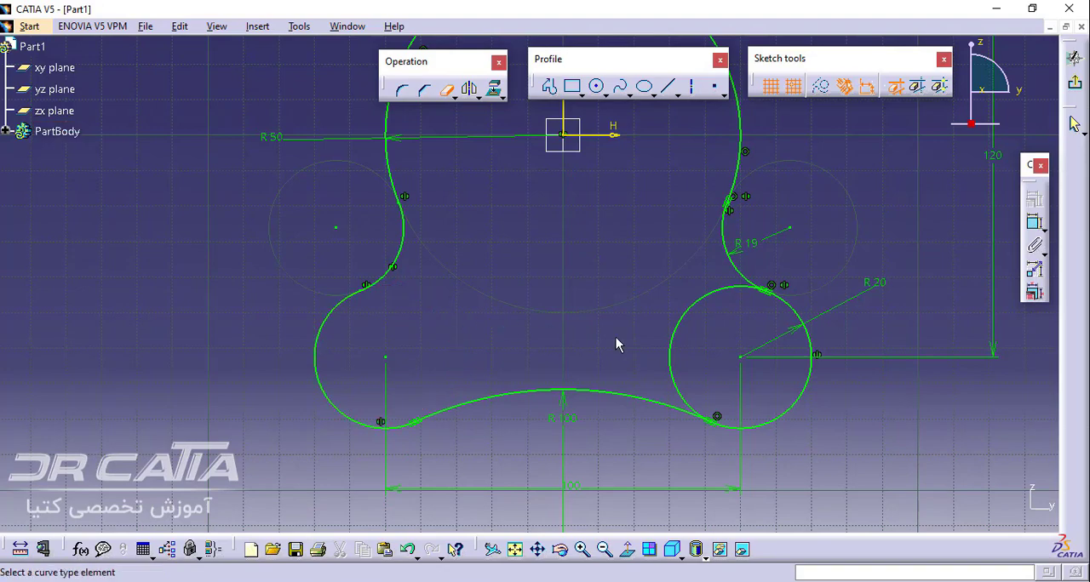
{"action": "left_click", "coordinate": [688, 313]}
Compare the whole trimmed profile with the reference drawing in Adobe Reader and return to CATIA
{"action": "middle_click_drag", "start_coordinate": [558, 239], "coordinate": [554, 370]}
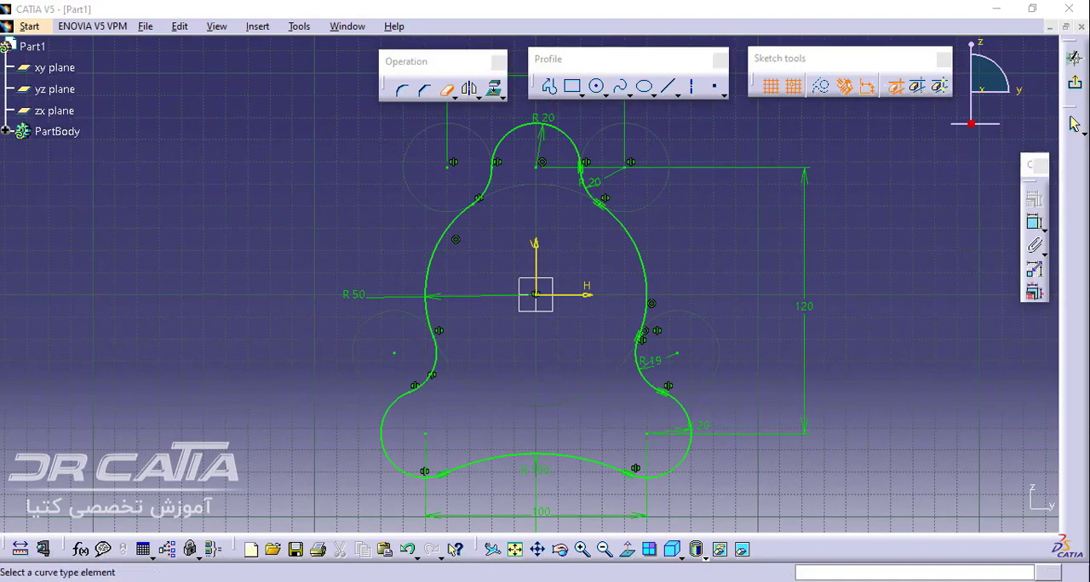
{"action": "key", "text": "alt+Tab"}
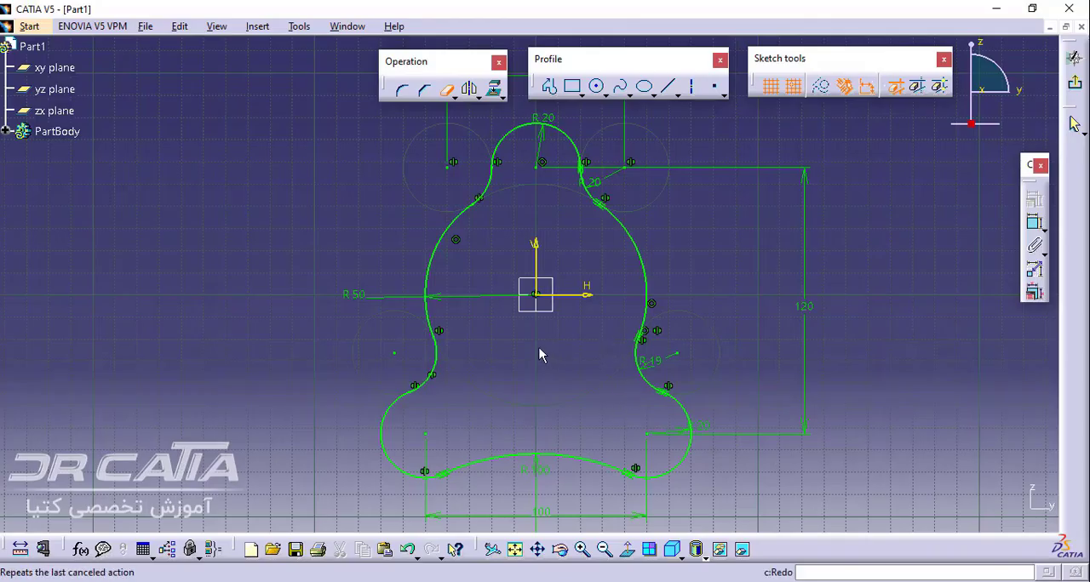
{"action": "middle_click_drag", "start_coordinate": [540, 355], "coordinate": [515, 351]}
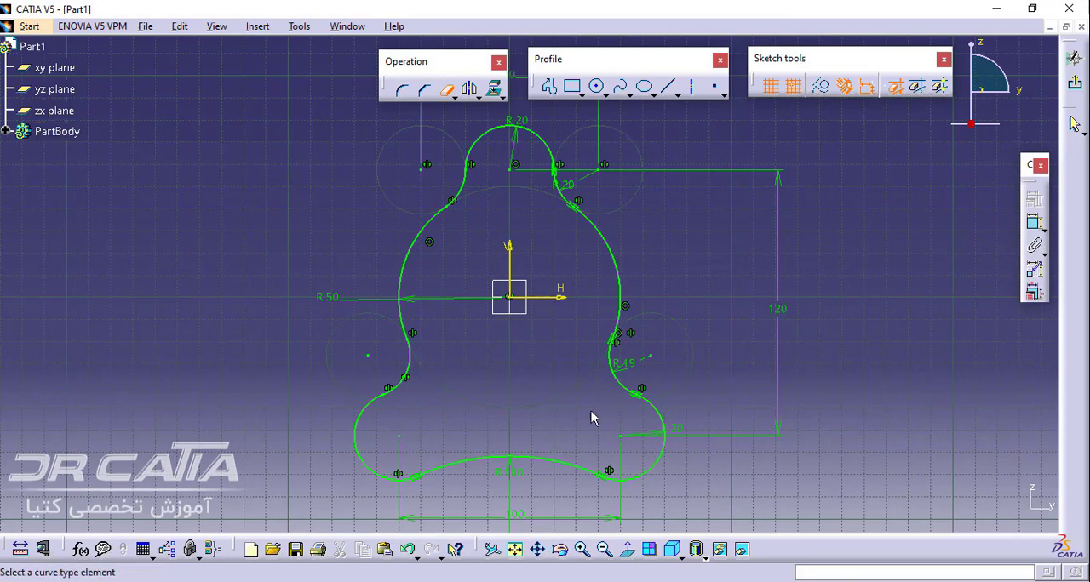
{"action": "left_click", "coordinate": [470, 92]}
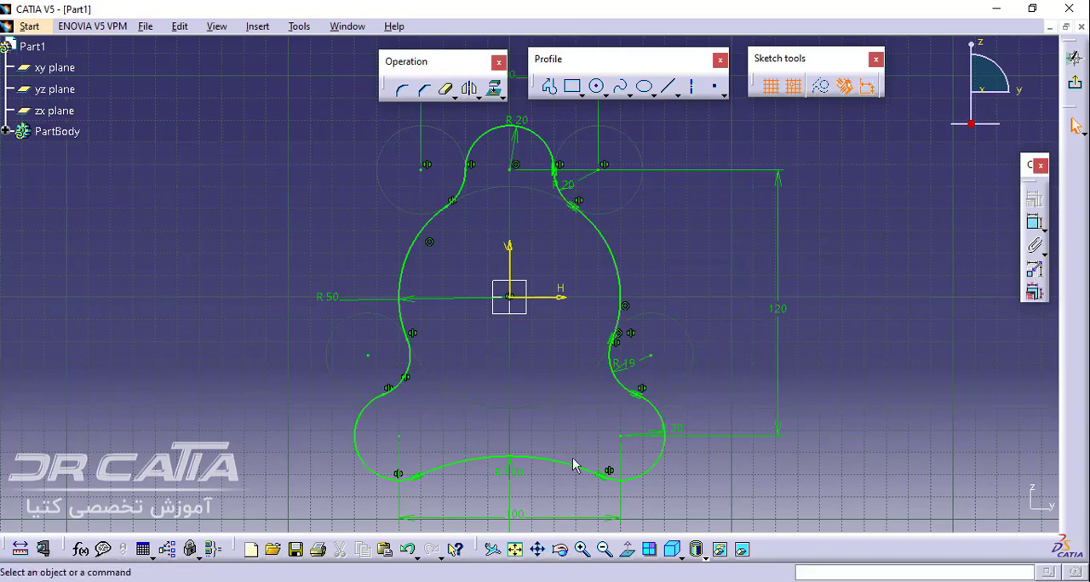
{"action": "left_click", "coordinate": [404, 89]}
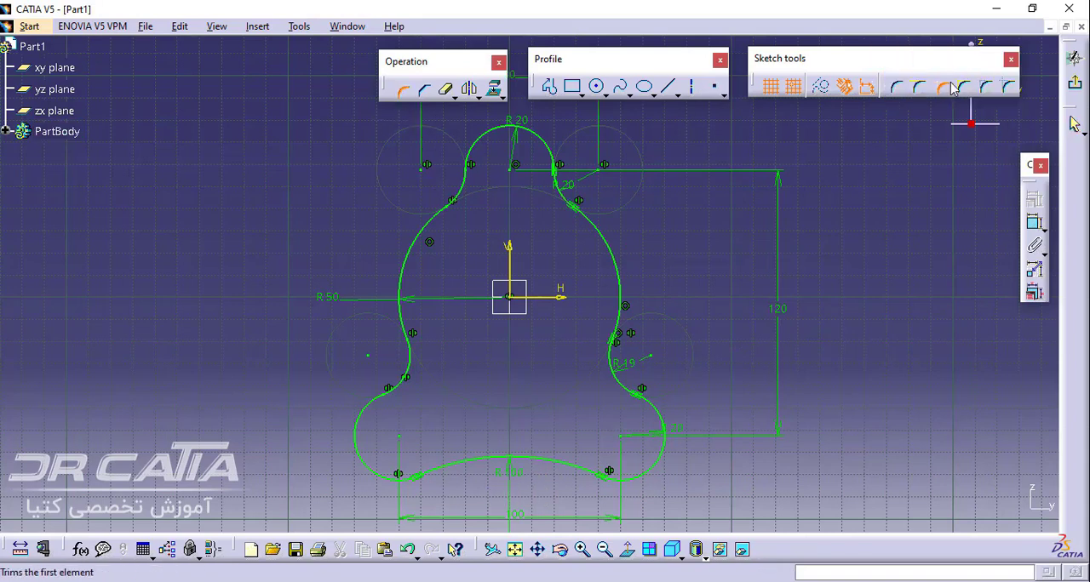
{"action": "left_click", "coordinate": [405, 92]}
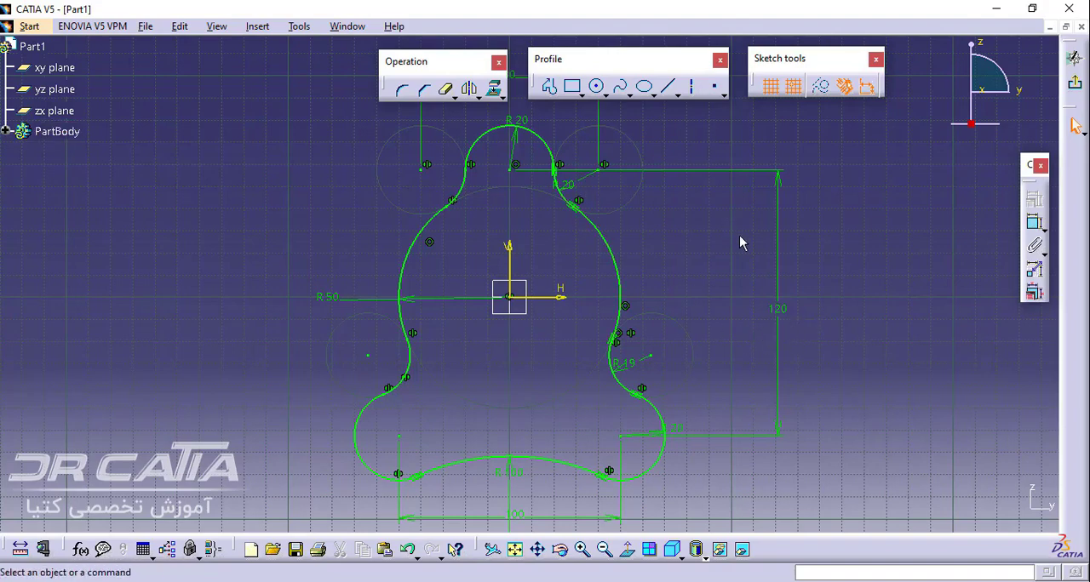
{"action": "middle_click_drag", "start_coordinate": [740, 239], "coordinate": [722, 341]}
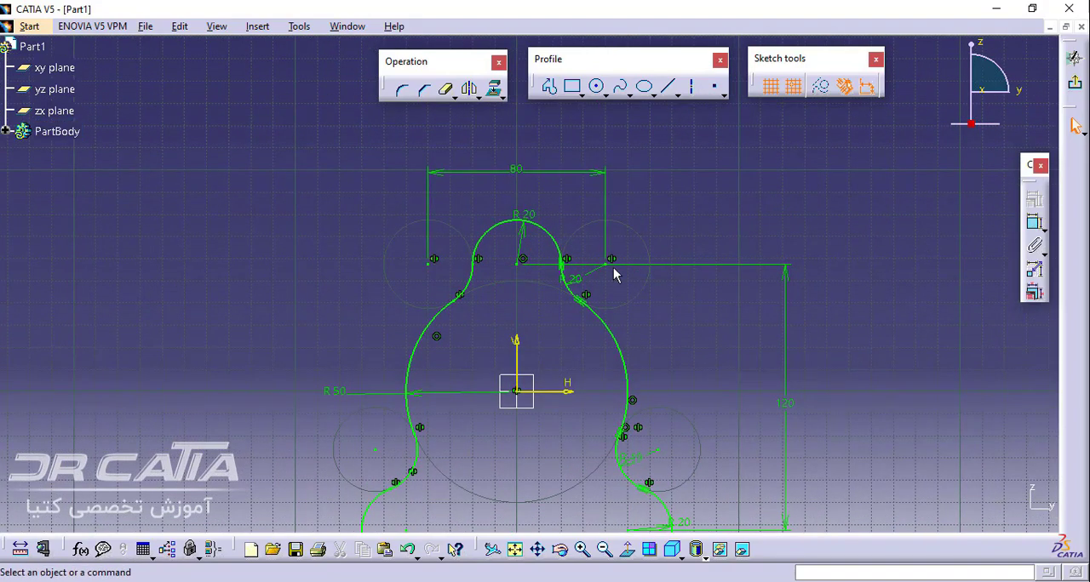
{"action": "mouse_move", "coordinate": [728, 383]}
{"action": "middle_mouse_down"}
{"action": "mouse_move", "coordinate": [730, 323]}
{"action": "mouse_move", "coordinate": [688, 297]}
{"action": "mouse_move", "coordinate": [710, 305]}
{"action": "middle_mouse_up"}
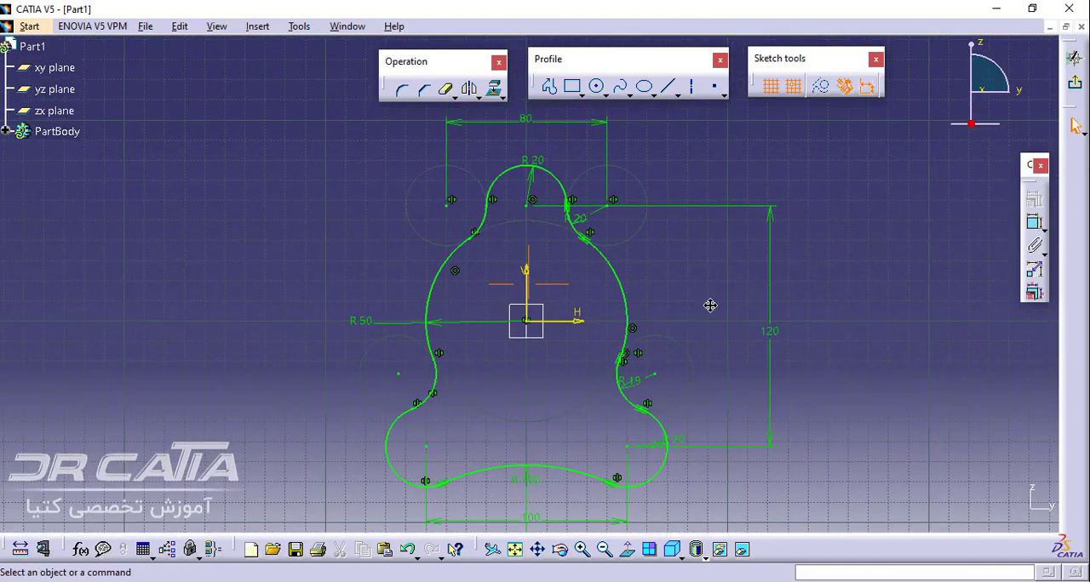